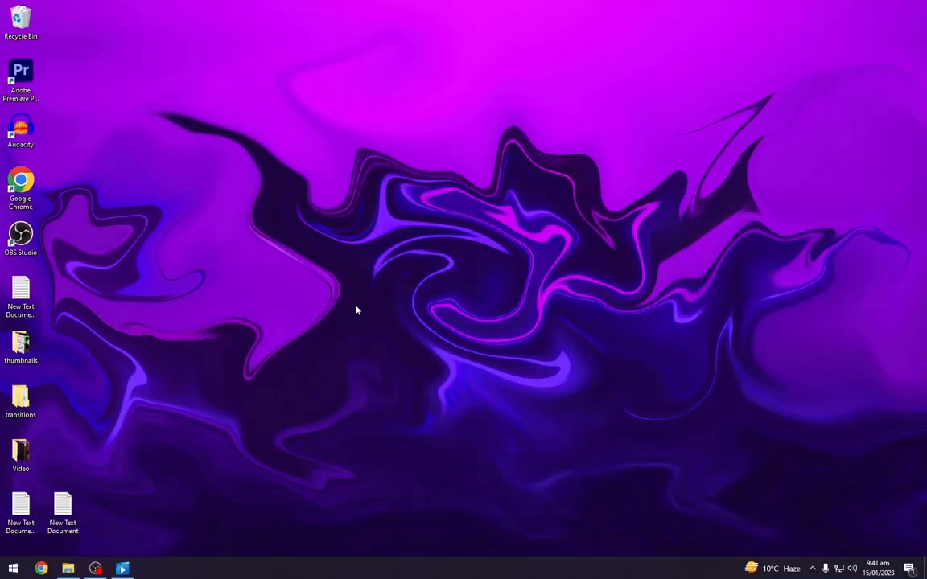
Hide all desktop icons.
right_click(498, 233)
mouse_move(558, 241)
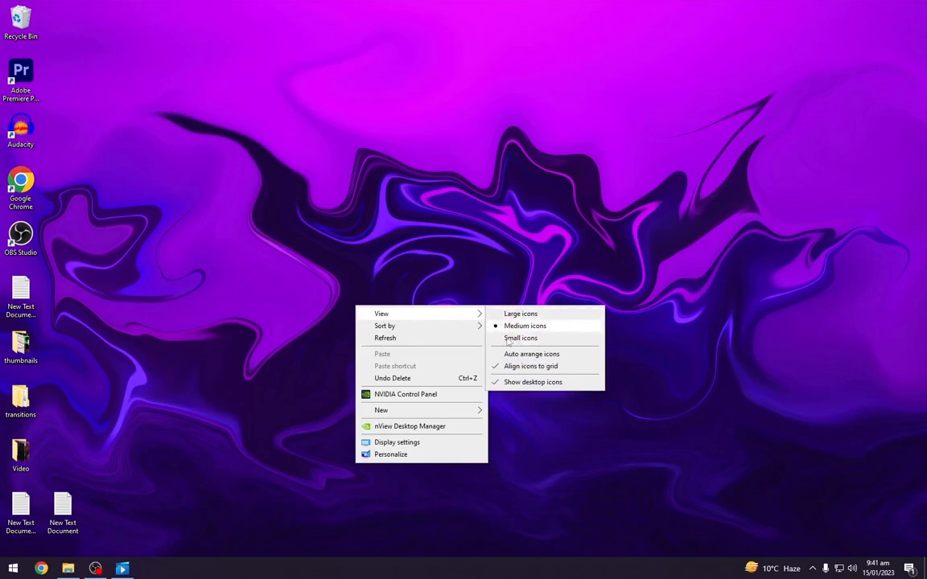
click(526, 385)
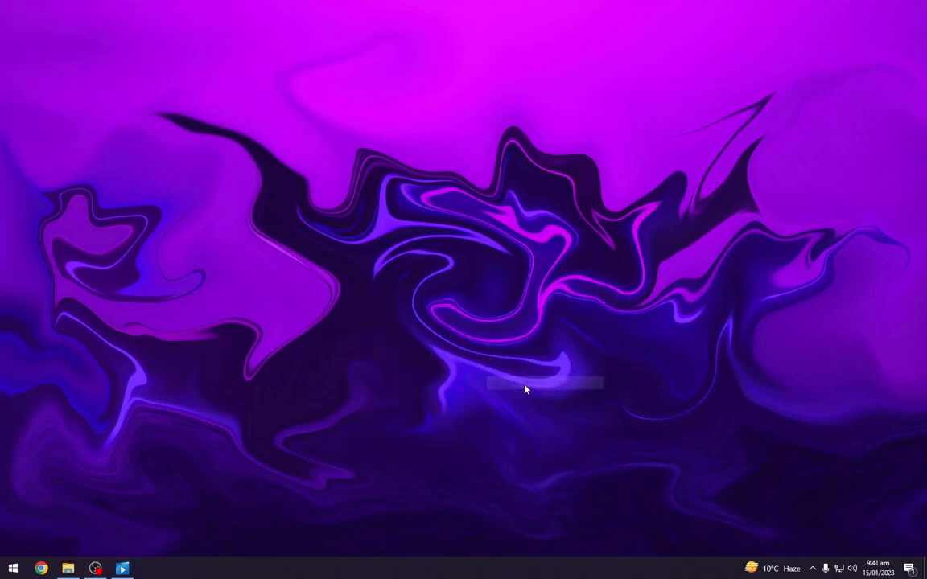
Turn on automatic hiding of the taskbar in desktop mode and close the settings.
right_click(445, 571)
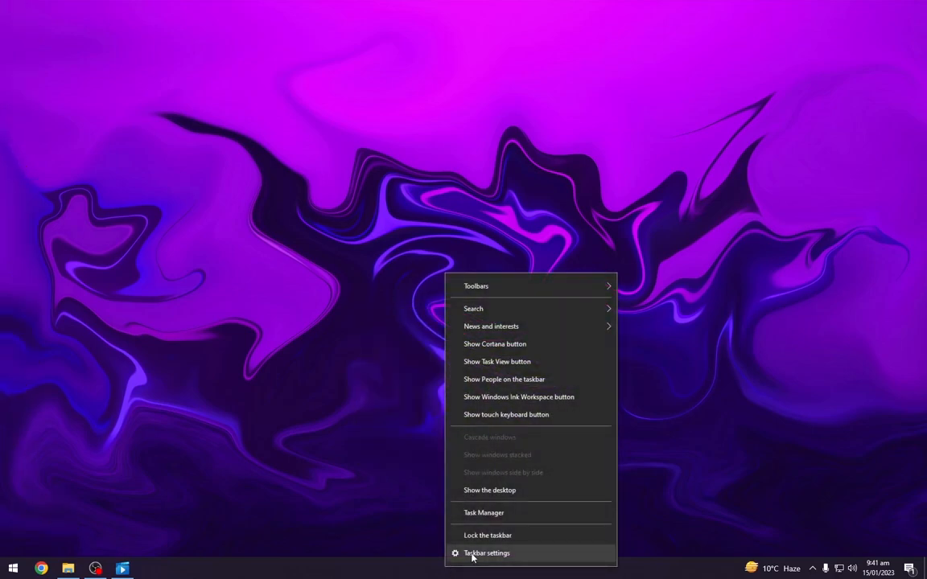
click(472, 554)
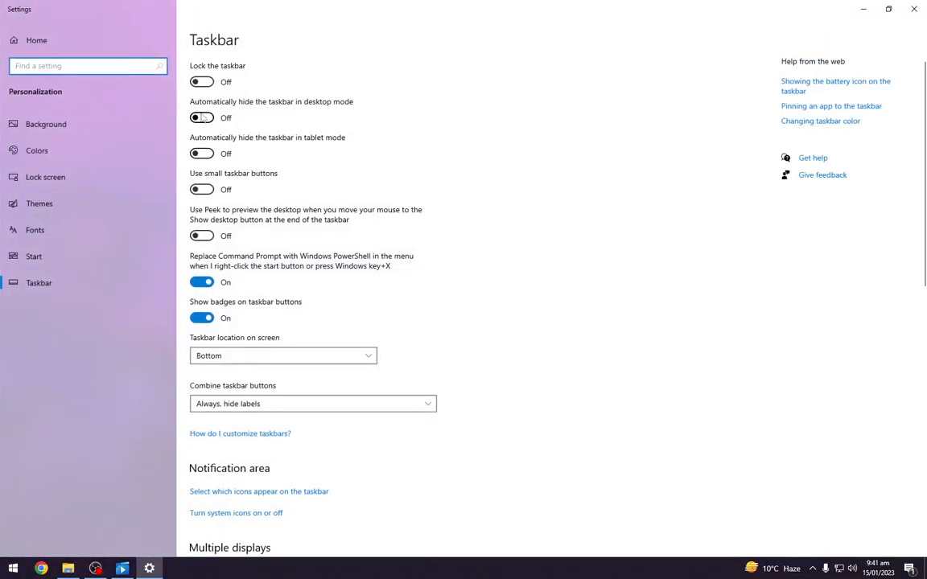
click(202, 117)
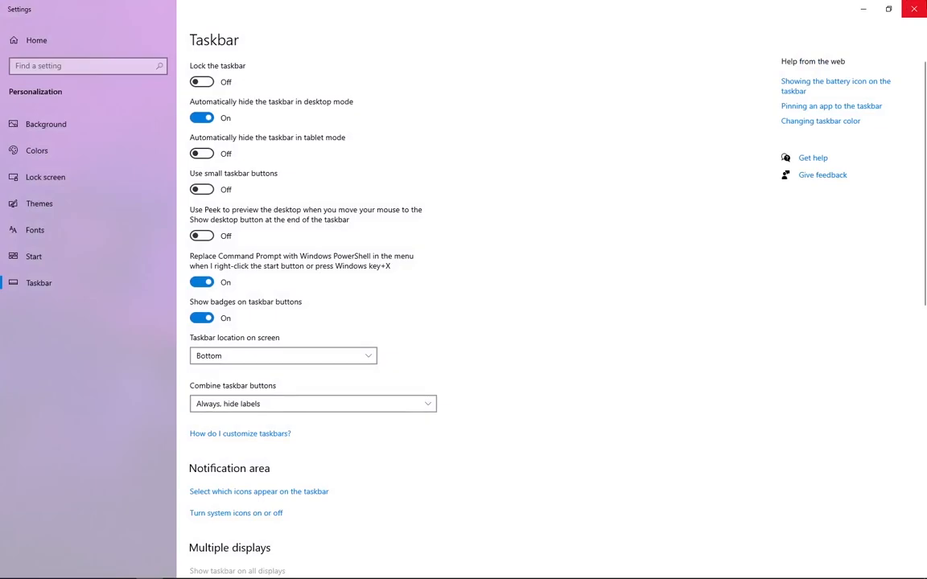
click(913, 8)
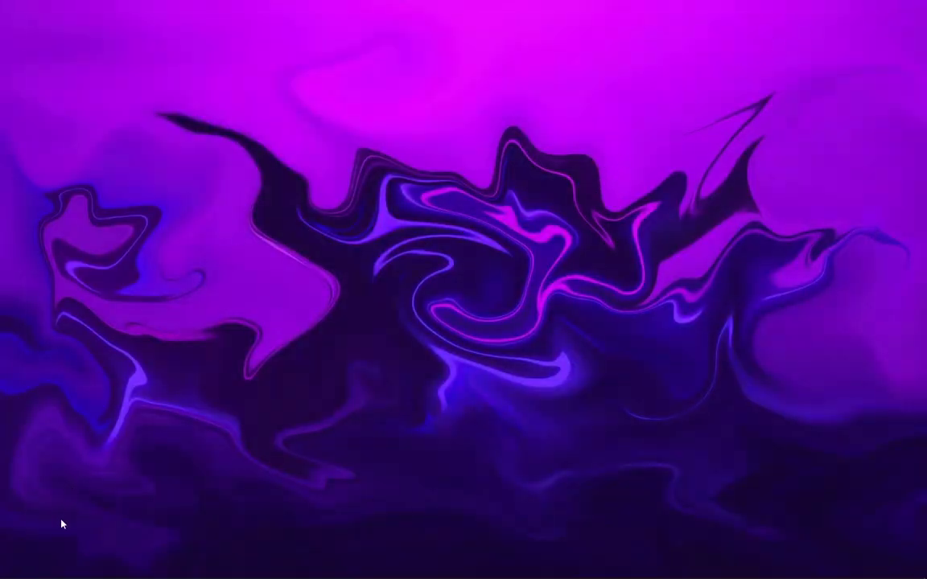
In Chrome, download the free Winstep Nexus and the Dock Icons & Backup_Fancy_Landscape archive, cancelling the duplicate nexus (1).zip download.
click(41, 566)
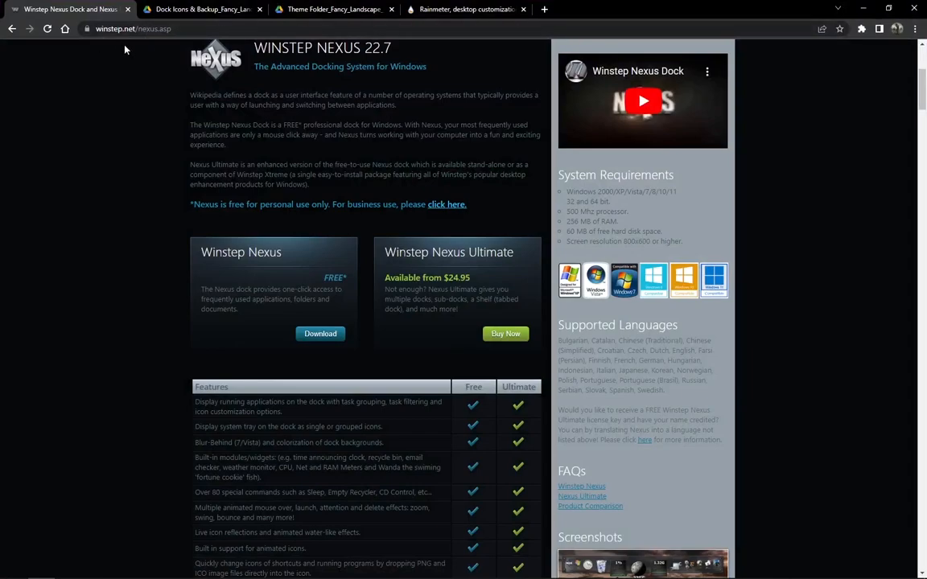
click(320, 333)
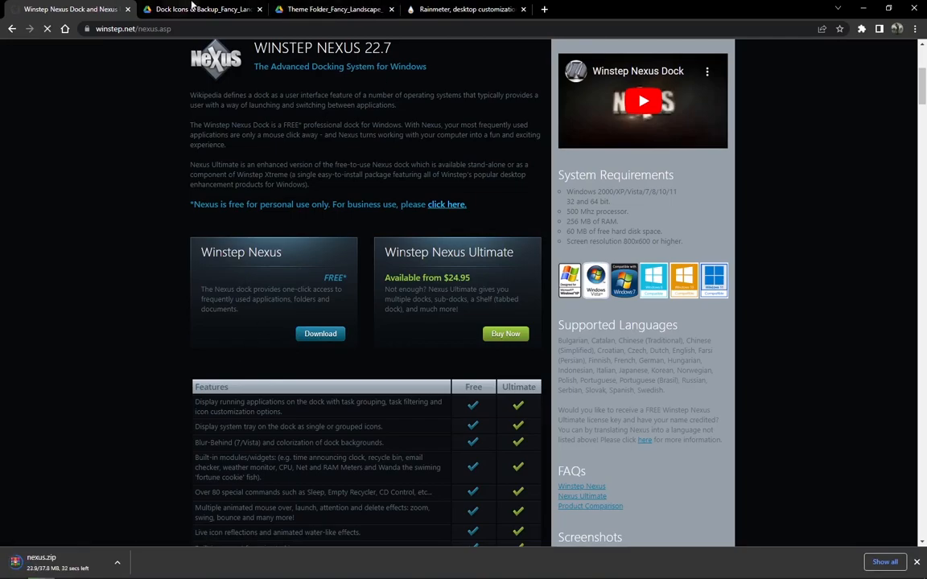
click(201, 9)
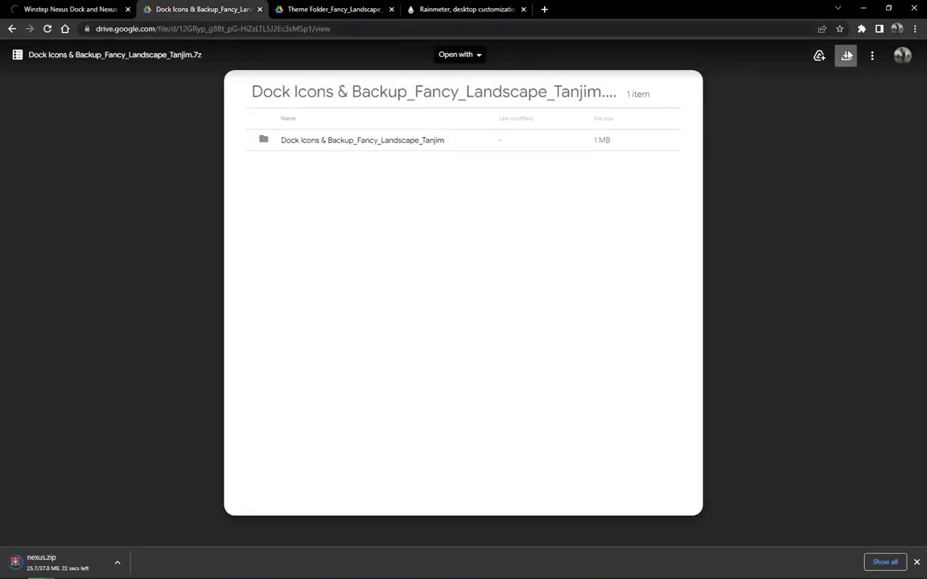
click(846, 56)
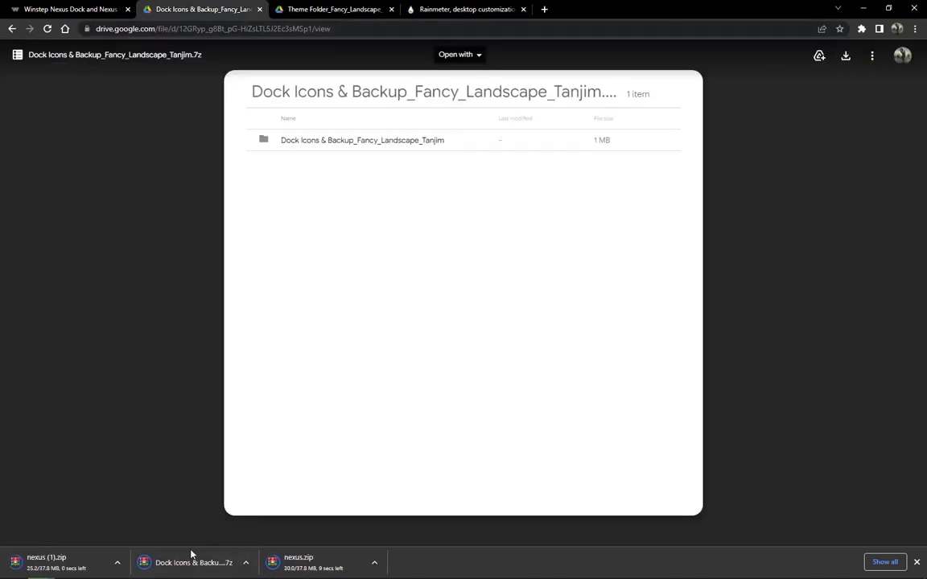
click(117, 562)
click(137, 542)
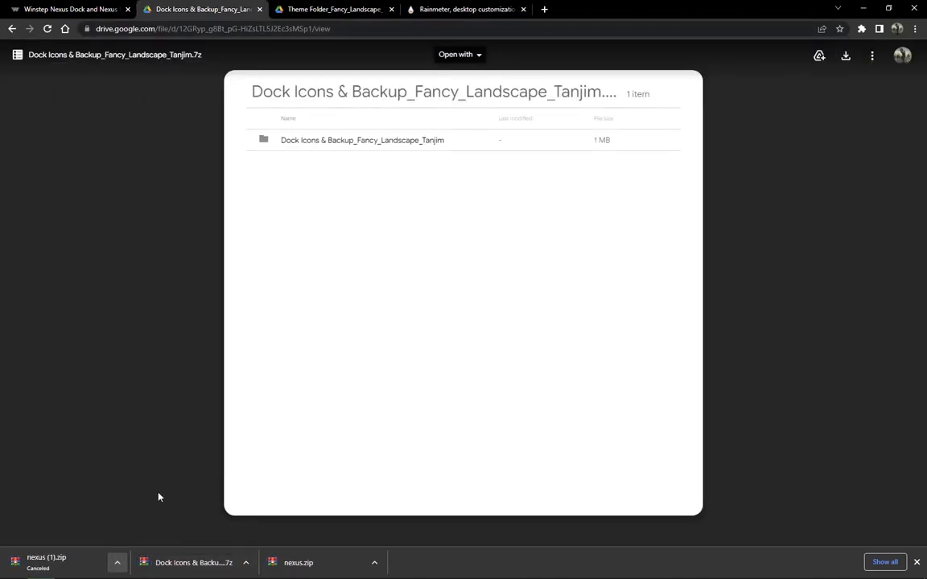
Extract the nexus and Dock Icons & Backup archives directly into the Downloads folder and show its files as large thumbnails.
click(246, 565)
click(257, 524)
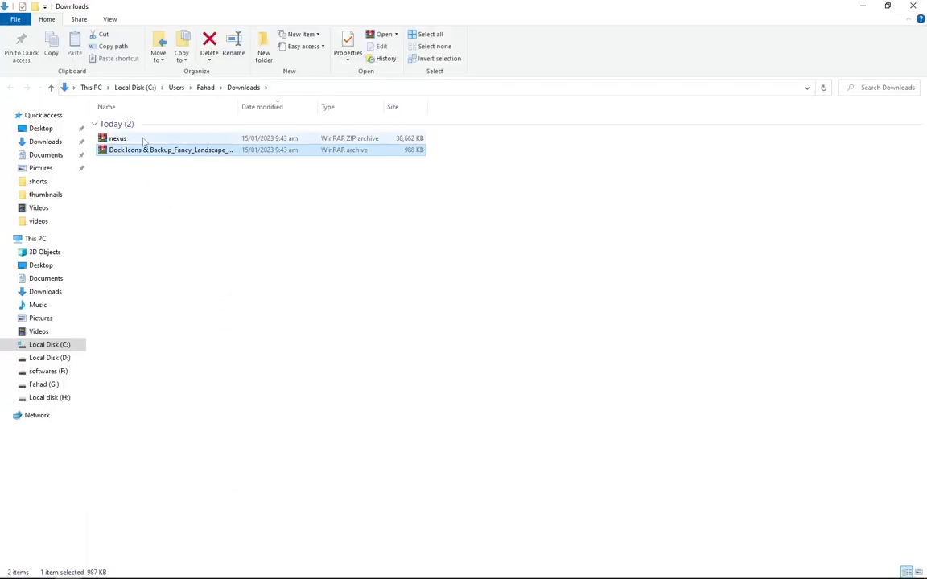
right_click(145, 135)
click(132, 140)
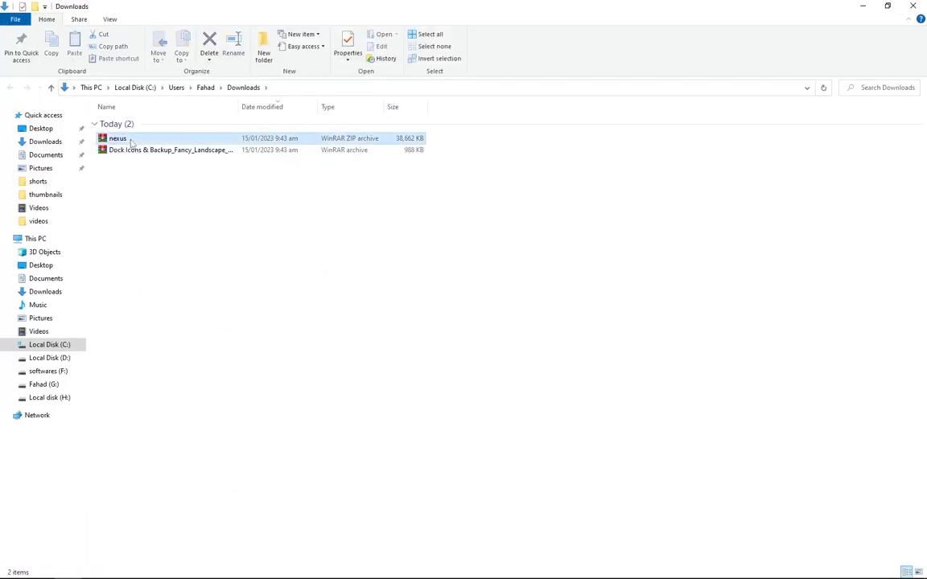
right_click(130, 140)
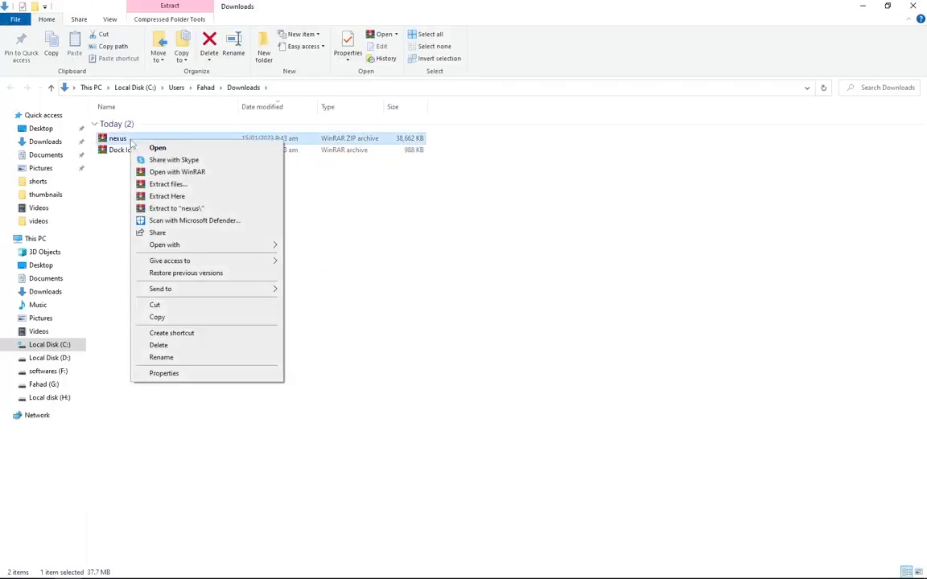
click(212, 197)
right_click(174, 151)
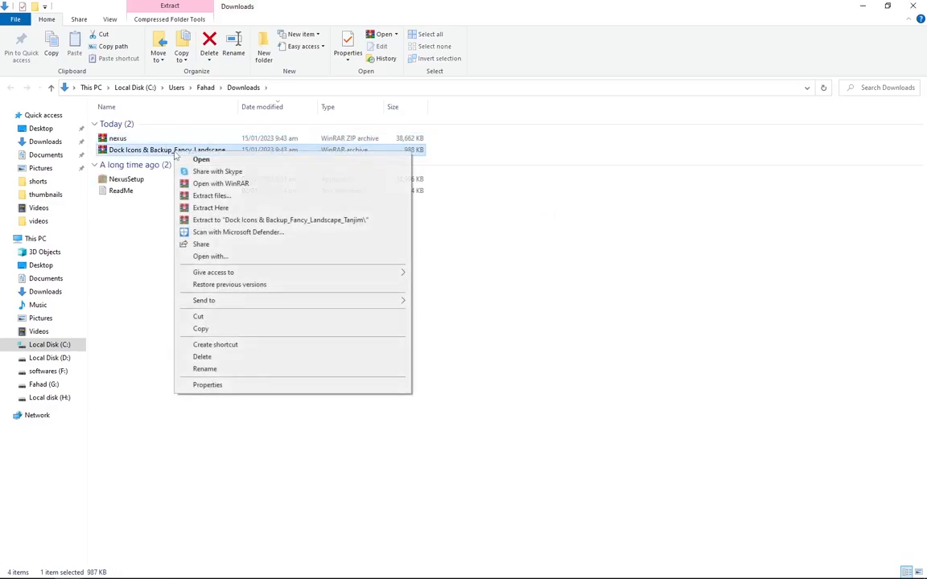
click(209, 207)
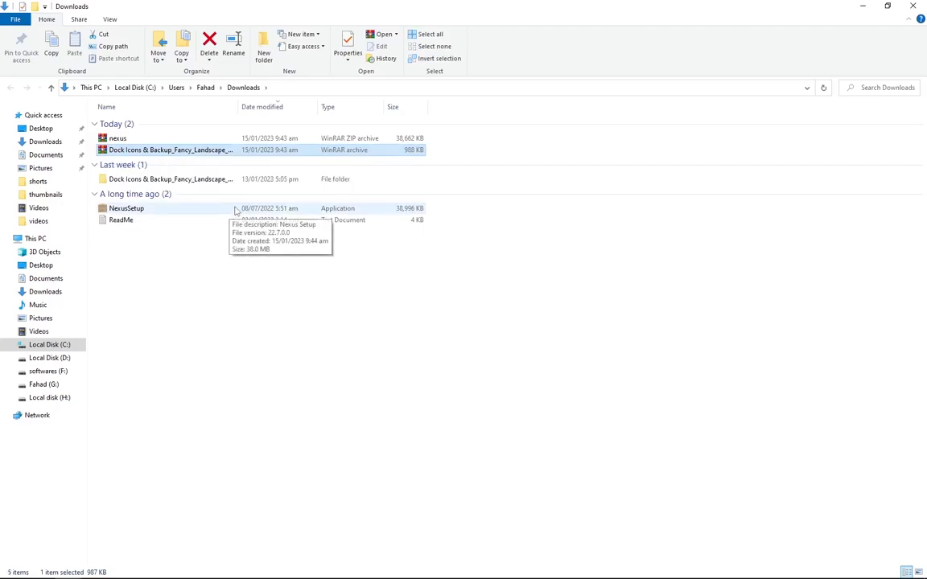
click(918, 572)
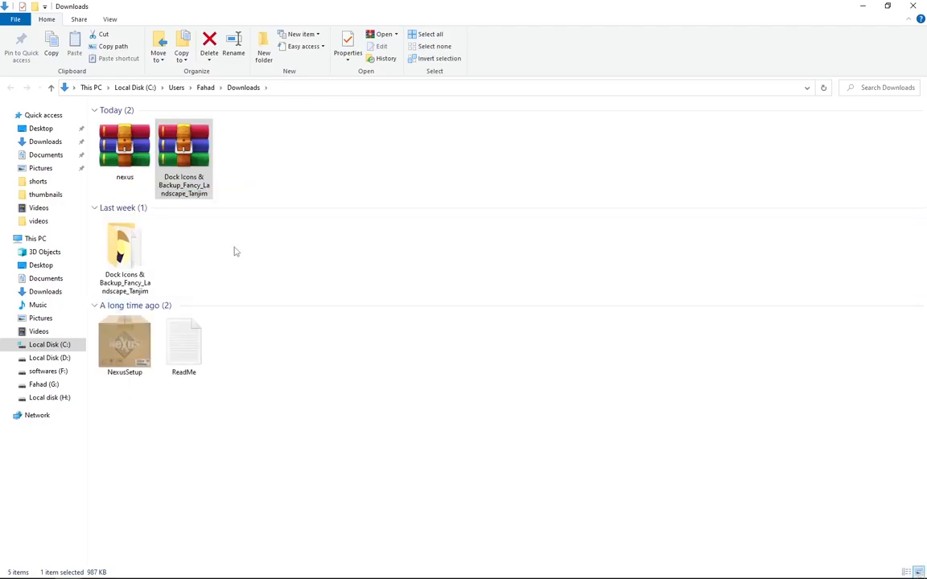
click(46, 142)
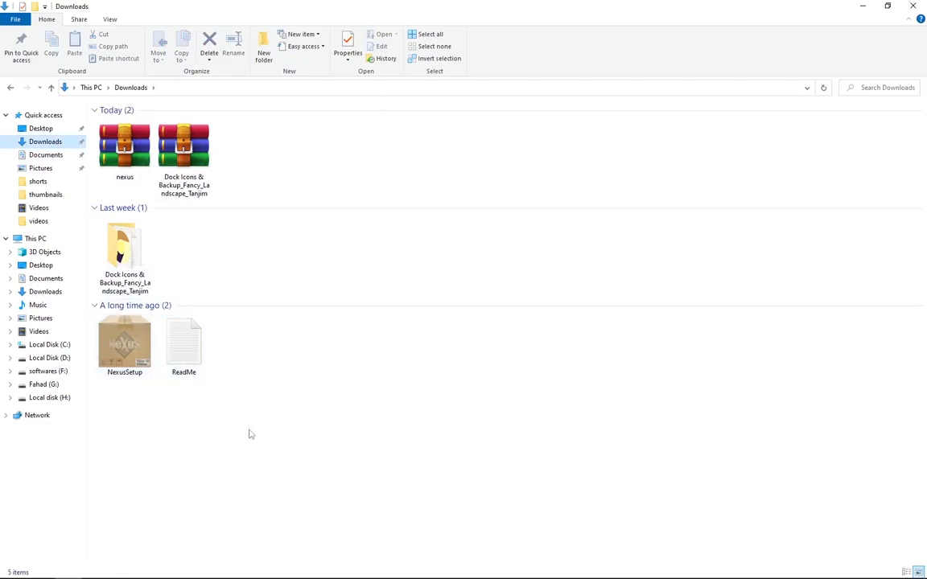
Run NexusSetup and install Nexus 22.7 into the existing C:\Program Files (x86)\Winstep folder, then minimize the Downloads window.
double_click(117, 375)
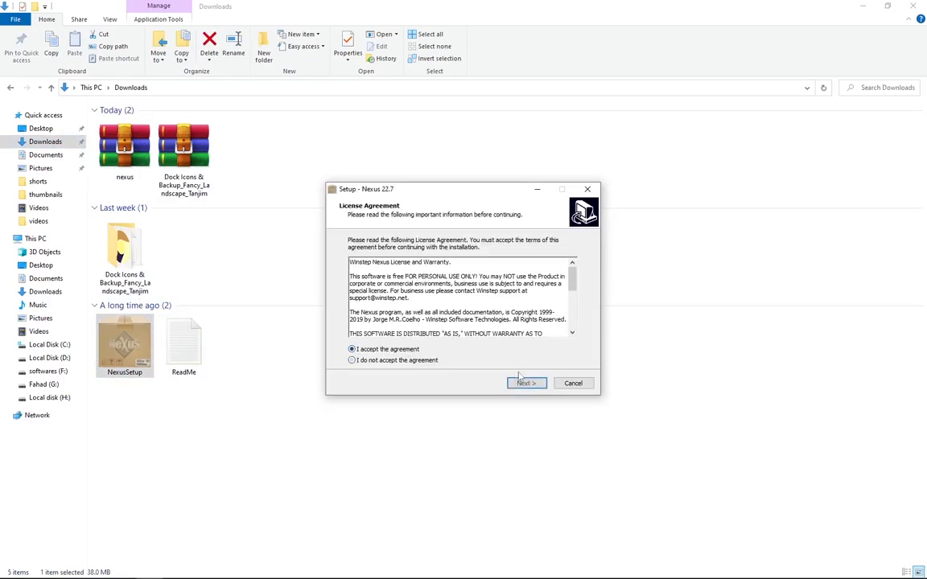
click(525, 384)
click(528, 385)
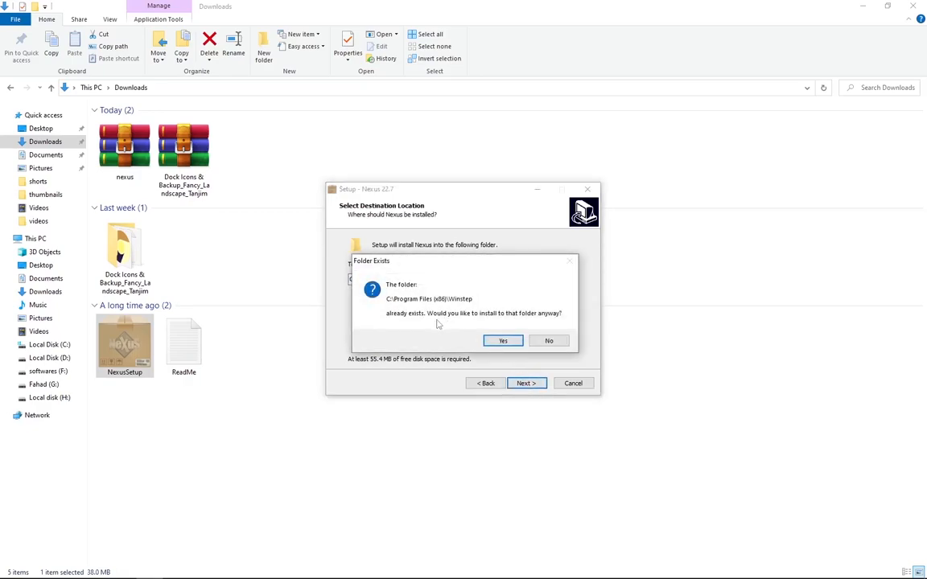
click(548, 341)
click(528, 384)
click(499, 338)
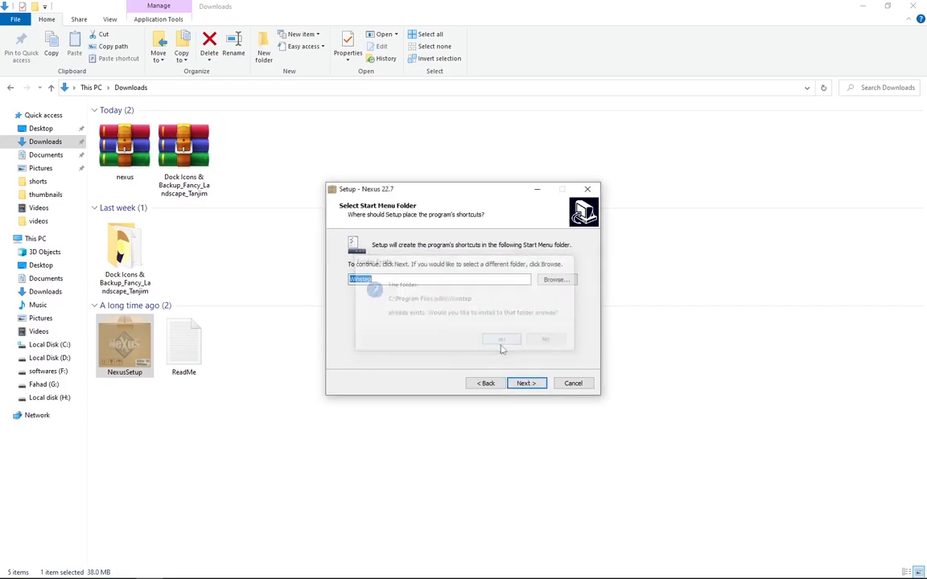
click(527, 384)
click(541, 384)
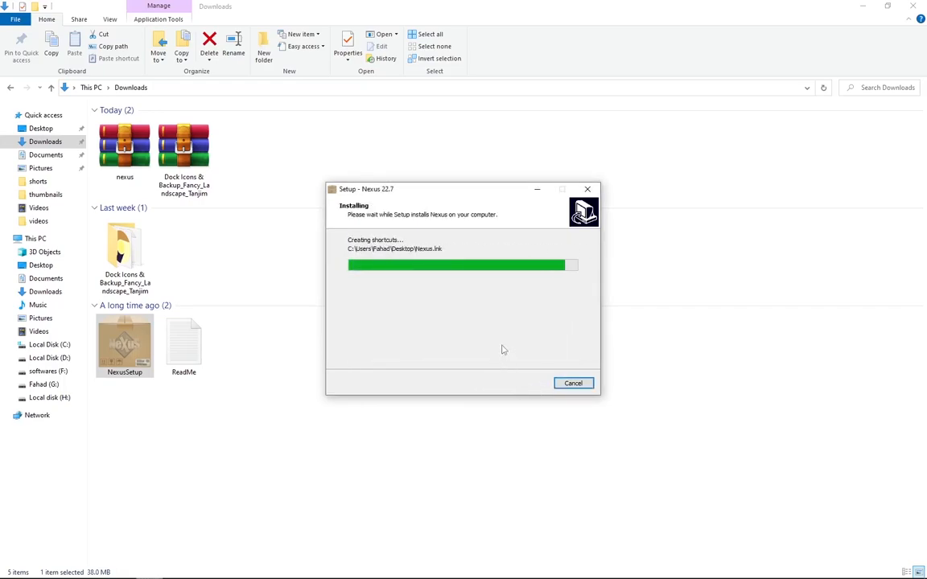
click(525, 382)
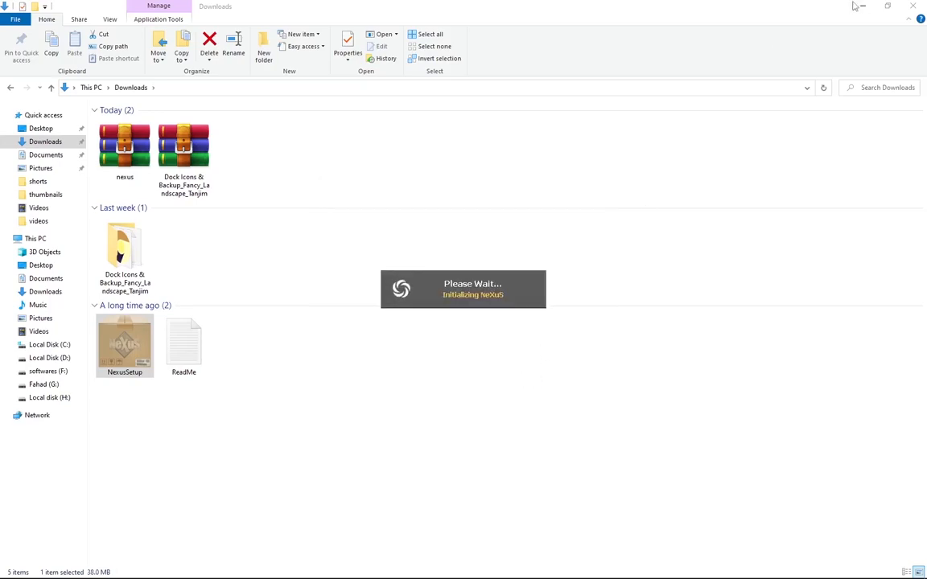
click(858, 7)
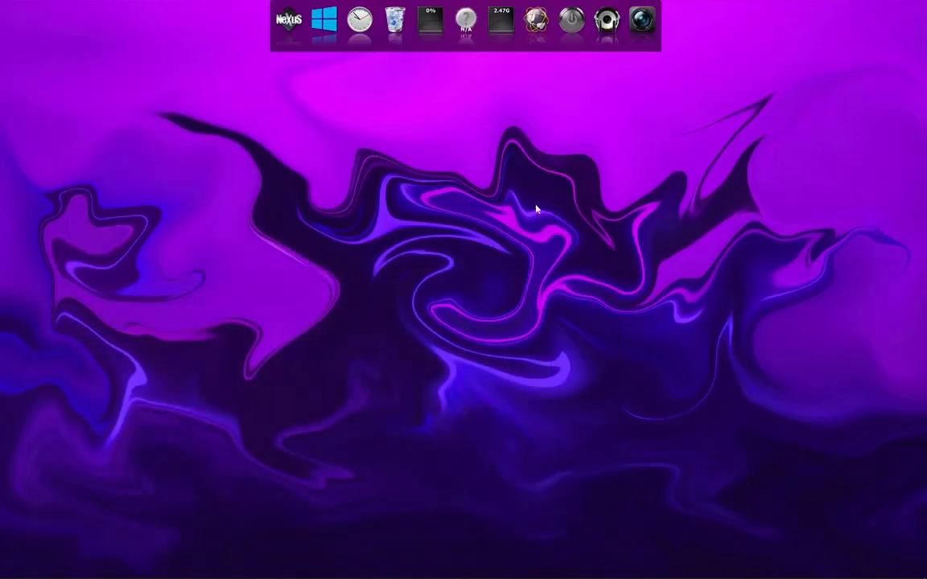
Restore the Nexus dock configuration from wsbackup.wbk in the extracted Dock Icons & Backup folder and accept the preferences.
click(291, 31)
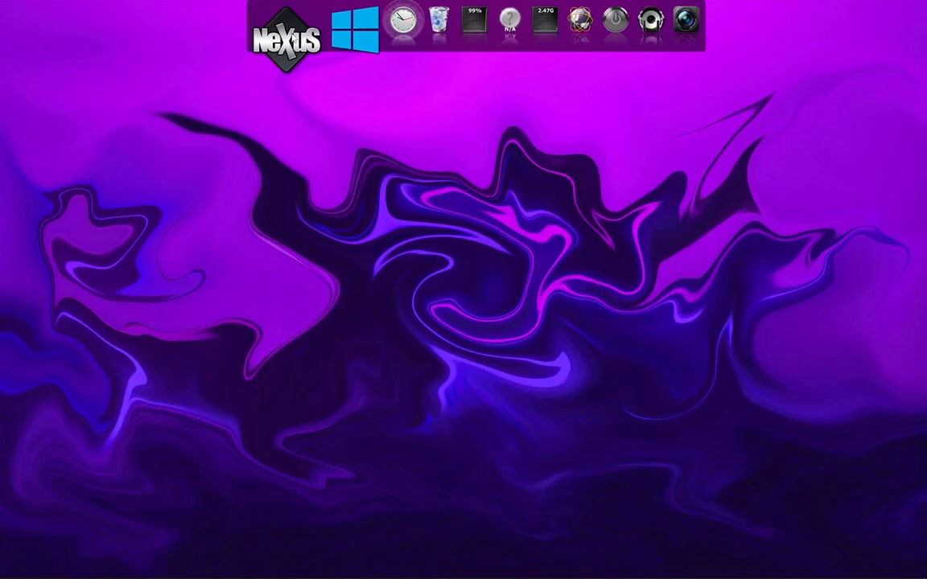
click(602, 183)
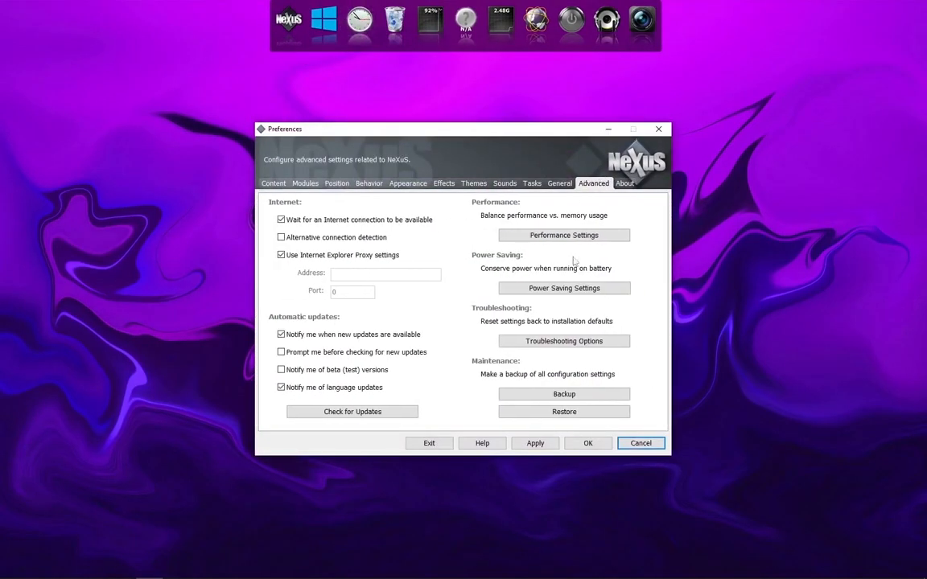
click(554, 413)
scroll(311, 259, up, 1)
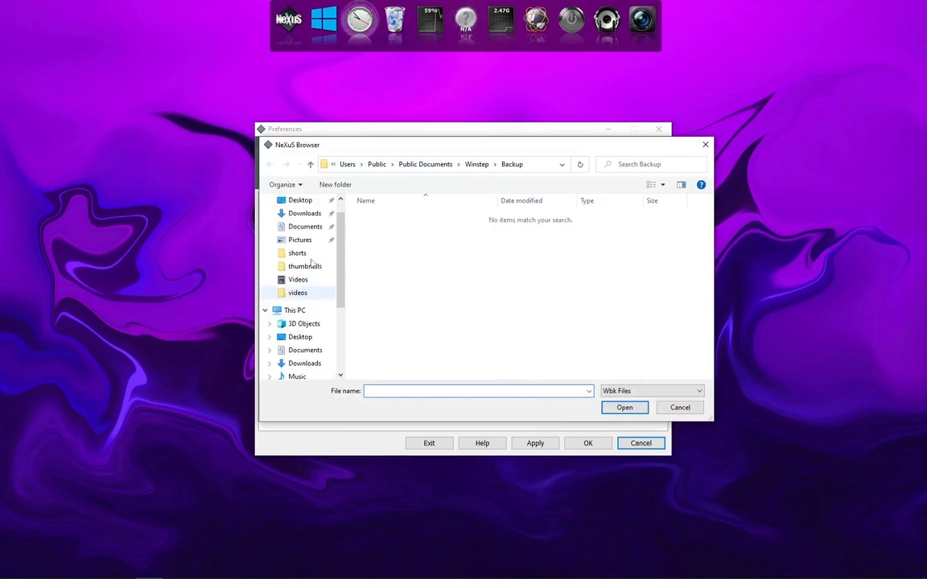
click(309, 213)
double_click(381, 235)
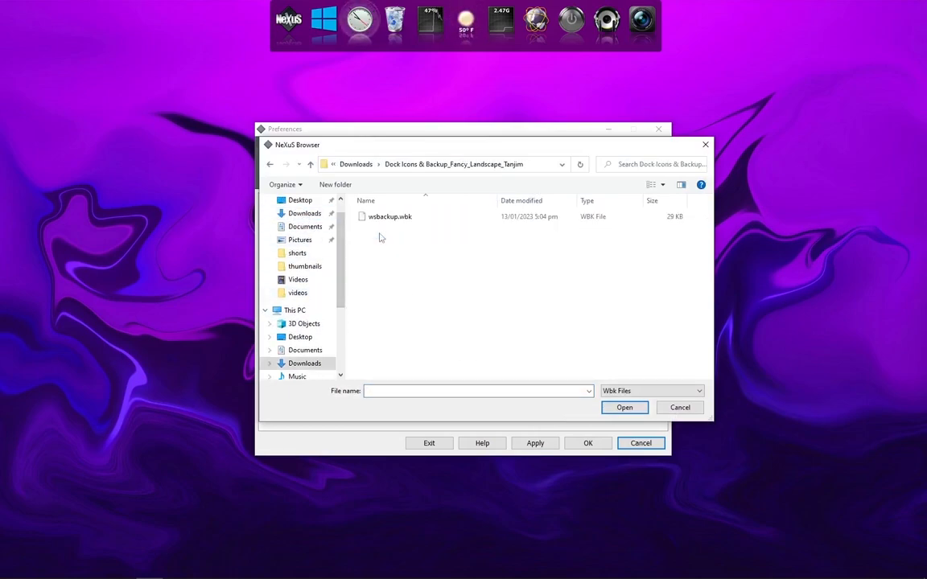
double_click(392, 217)
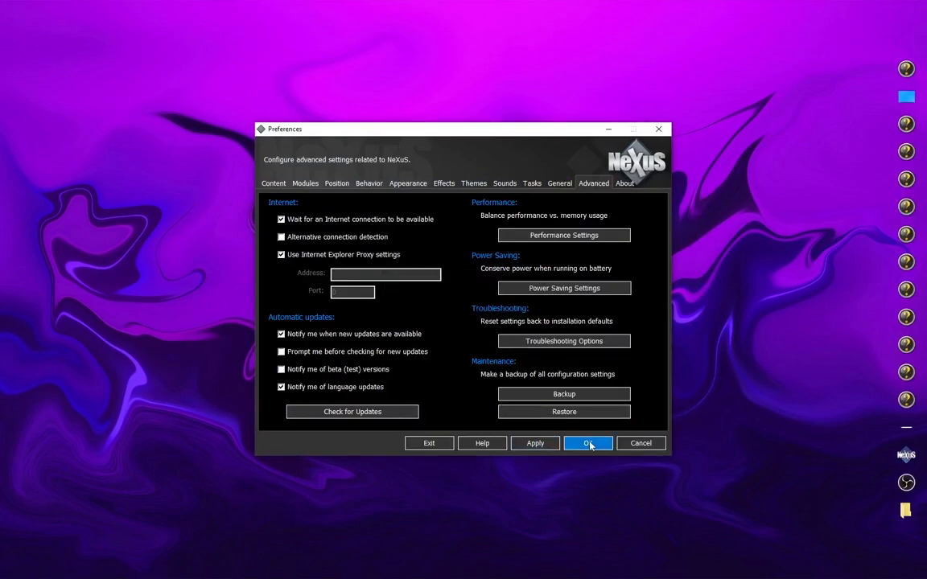
click(588, 442)
Change the Start Menu dock entry's icon to the Windows logo image from the Dock Icons & Backup_Fancy_Landscape folder in Downloads.
right_click(900, 89)
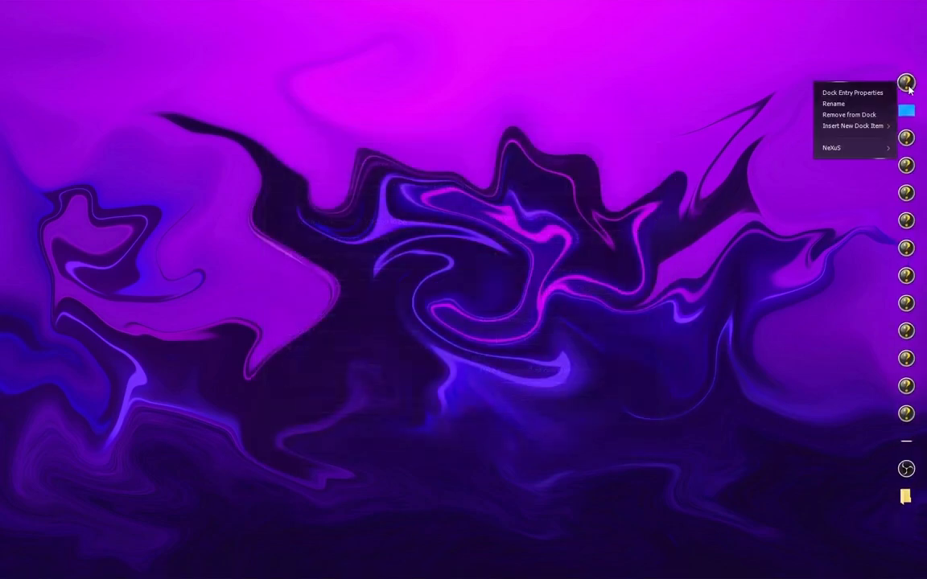
click(859, 93)
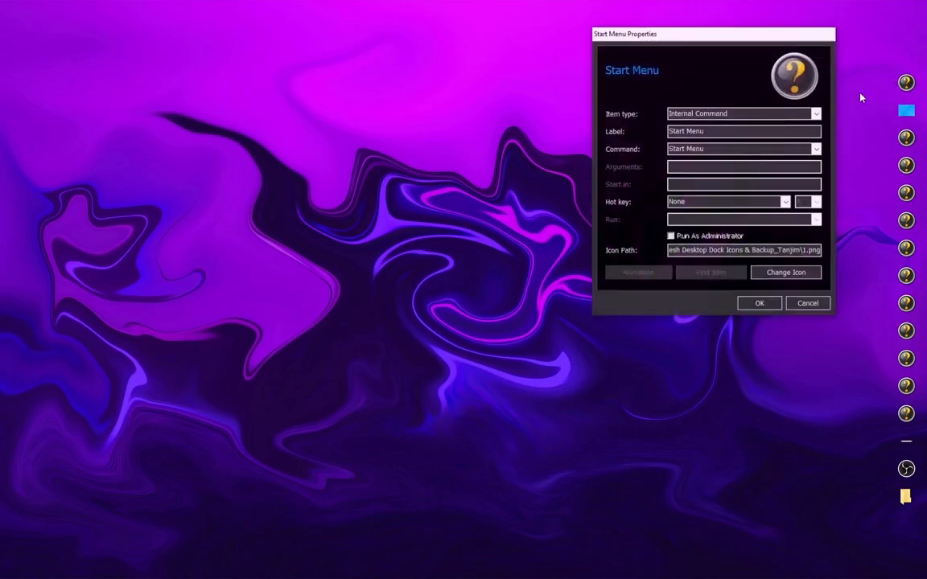
click(784, 274)
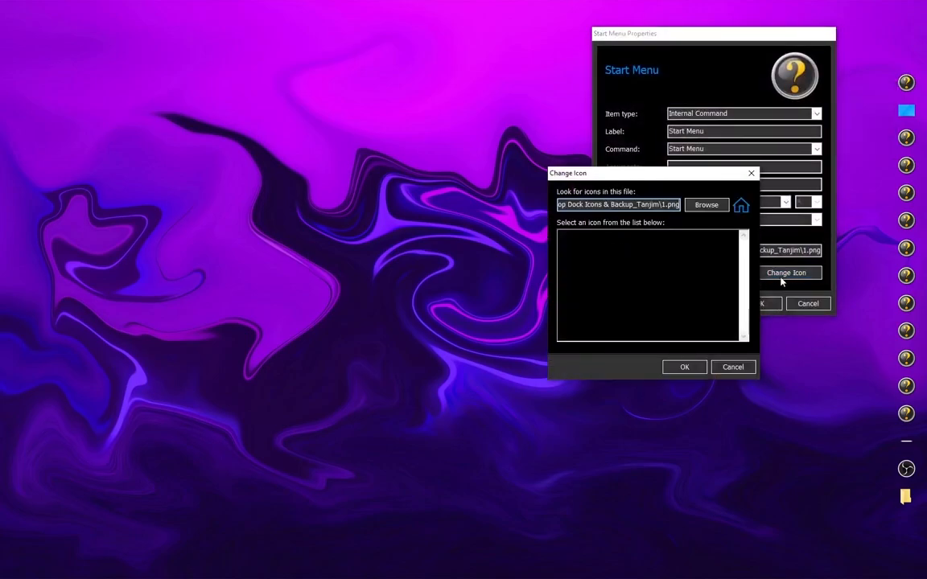
click(712, 208)
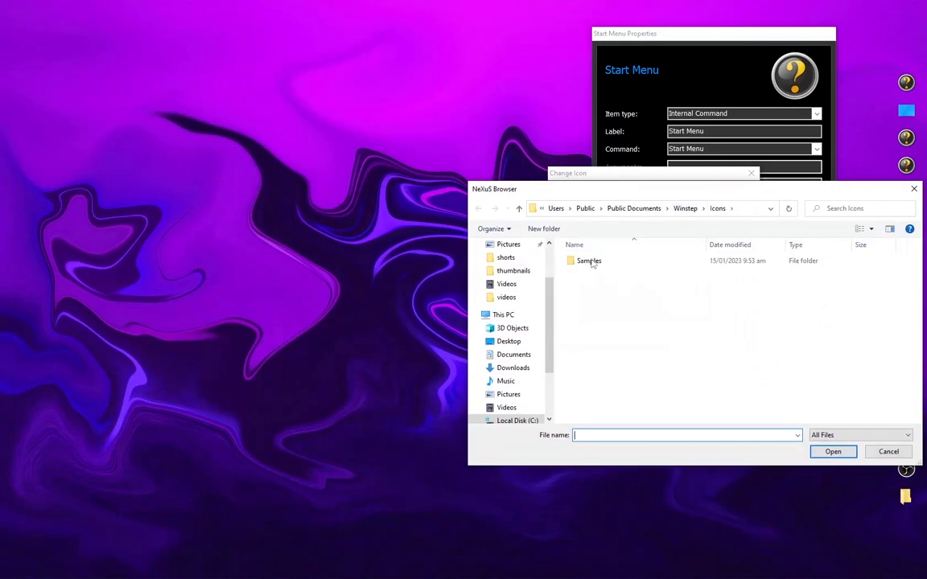
scroll(520, 290, up, 3)
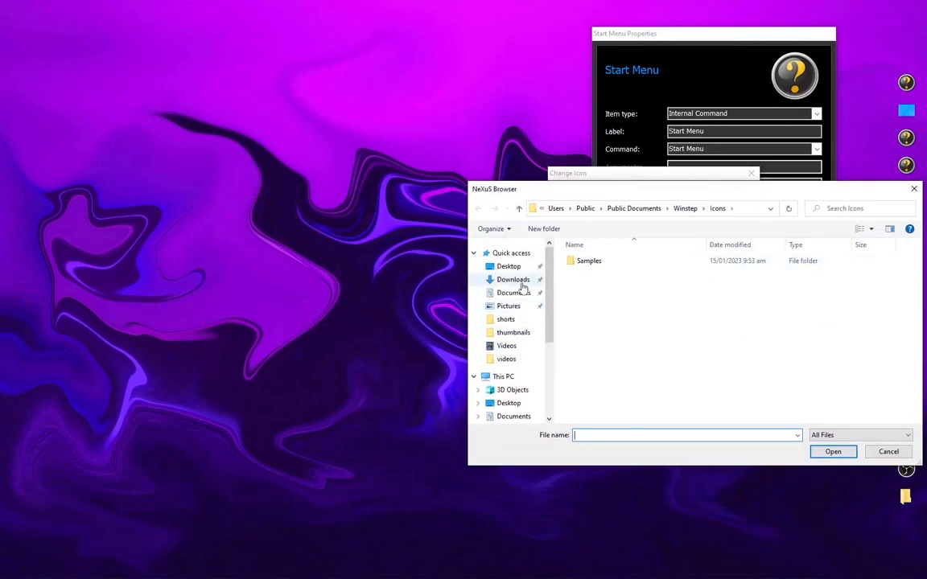
click(513, 279)
double_click(612, 317)
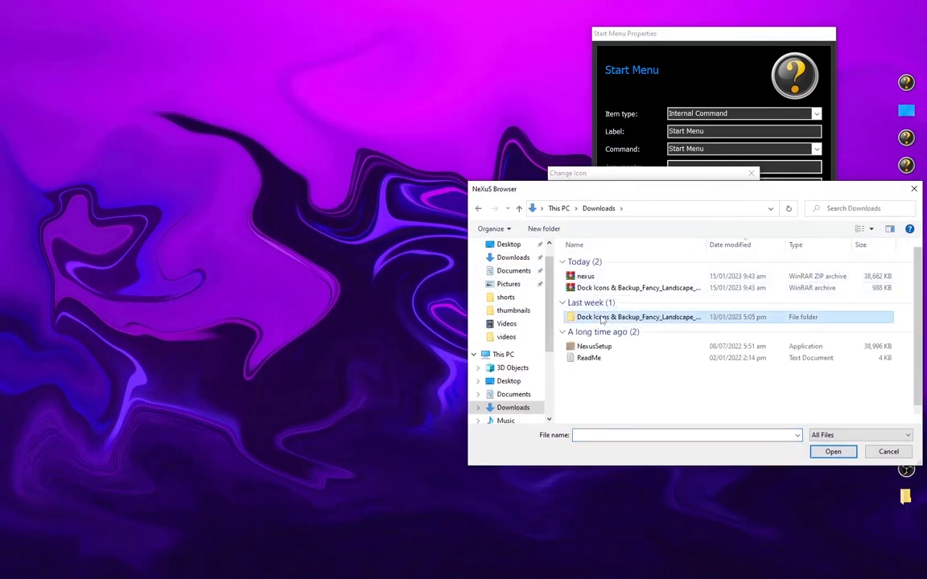
click(588, 276)
double_click(588, 276)
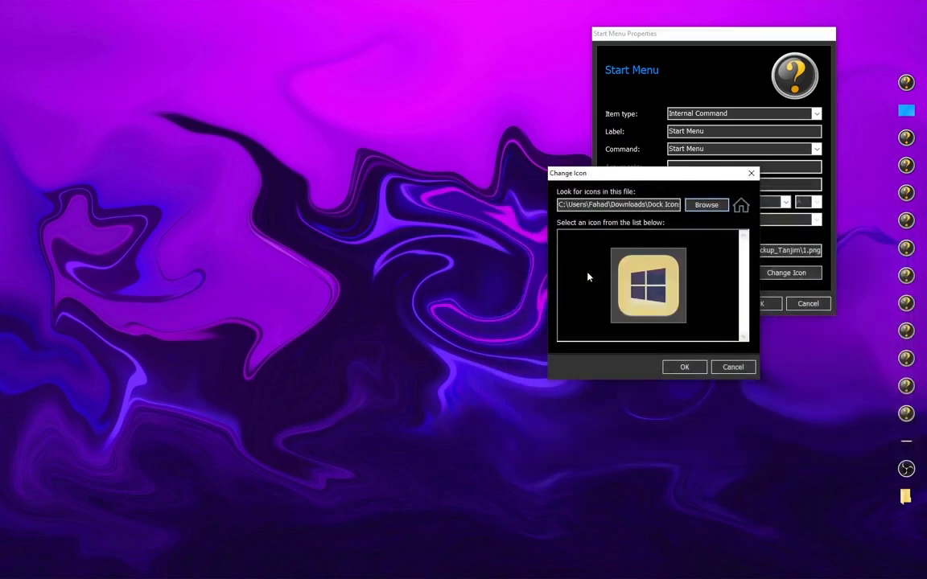
click(684, 367)
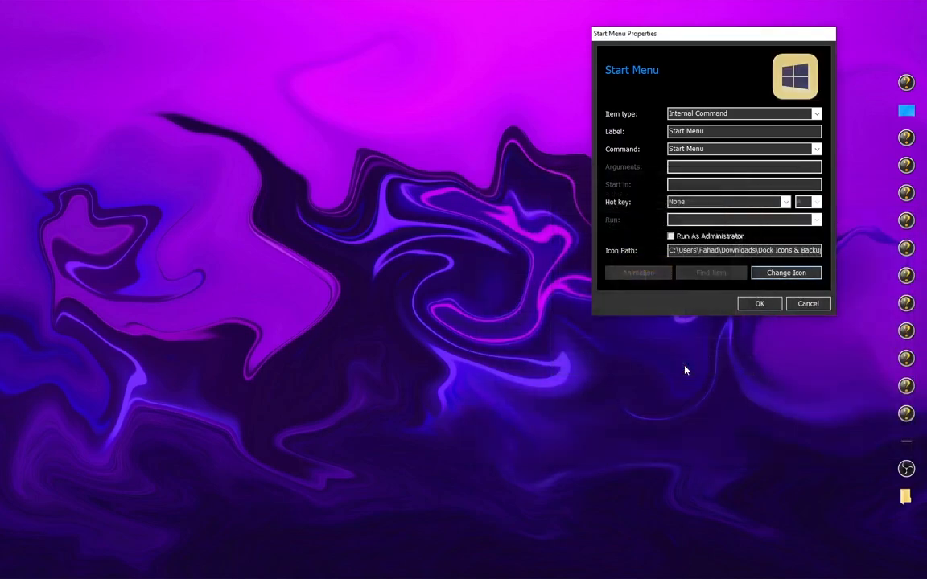
click(750, 301)
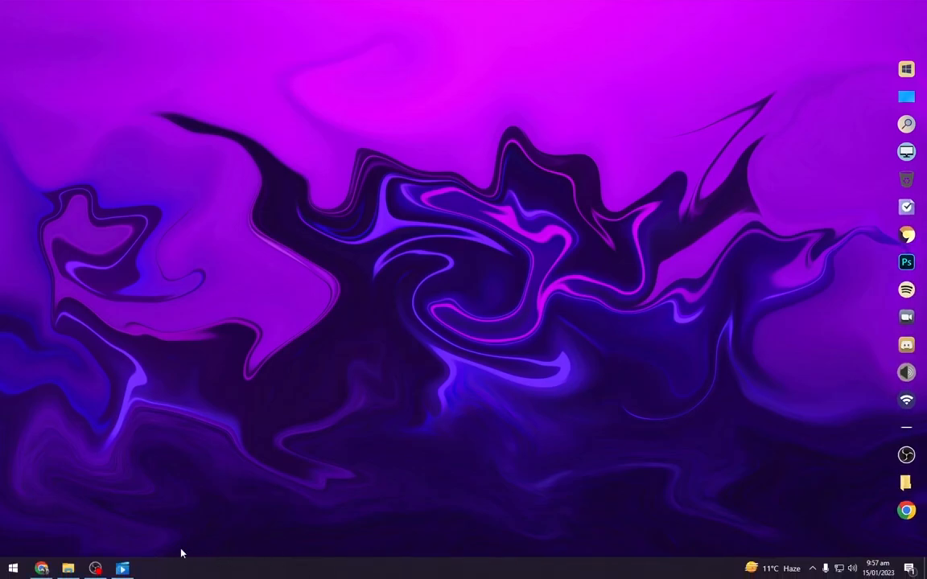
Switch to Chrome and download the Theme Folder_Fancy_Landscape archive from Google Drive.
click(41, 569)
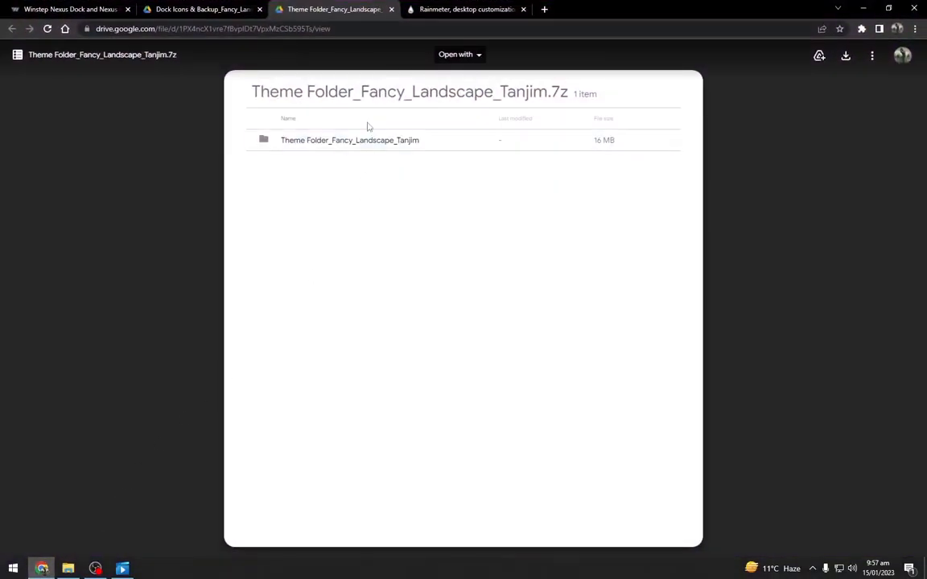
click(845, 55)
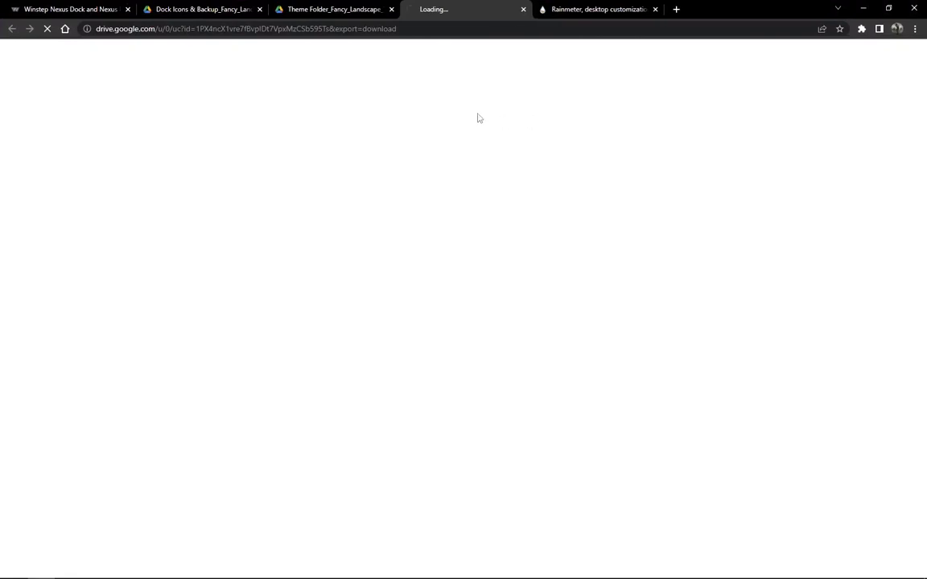
click(353, 11)
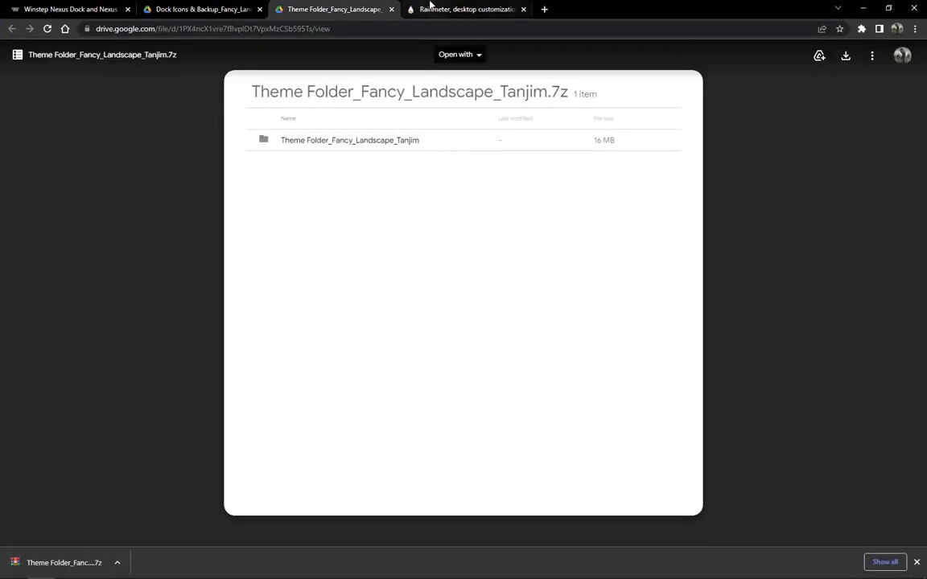
Download Rainmeter 4.5.17 from rainmeter.net and install it in English as a standard installation, with Run Rainmeter enabled on finish.
click(431, 9)
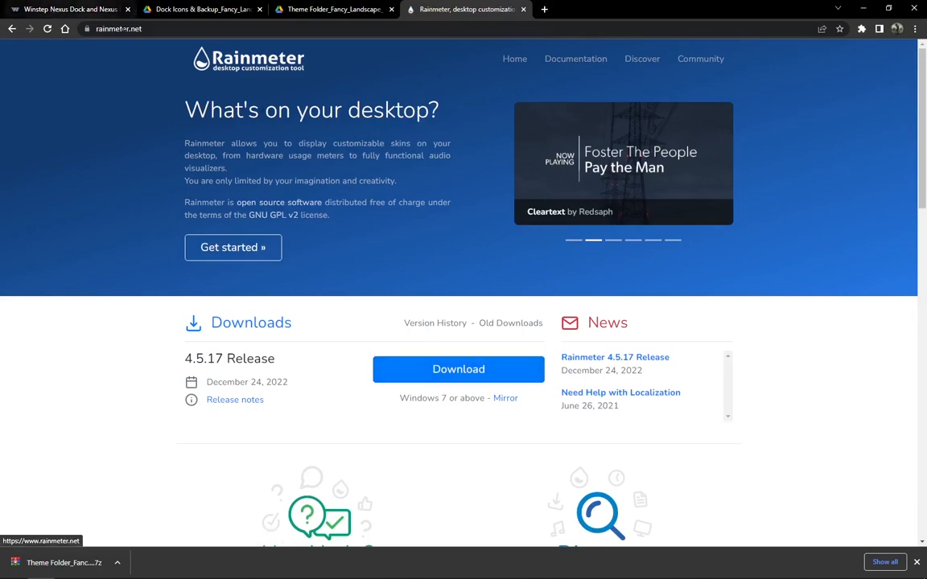
click(391, 369)
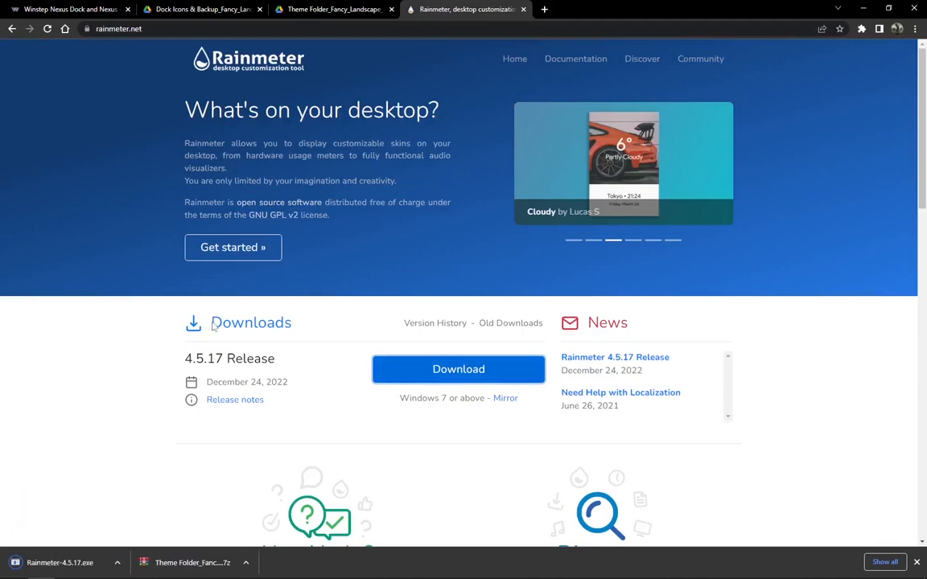
click(118, 562)
click(145, 491)
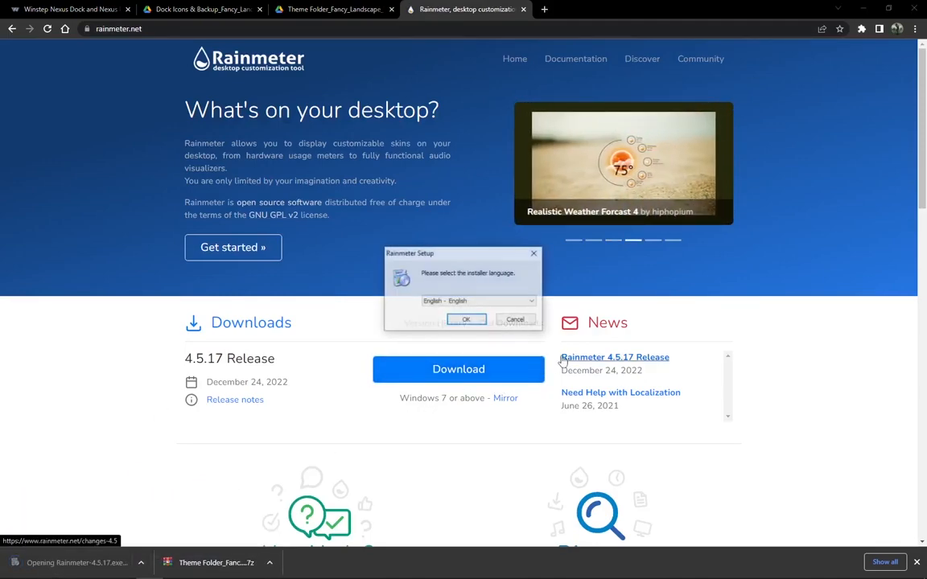
click(472, 321)
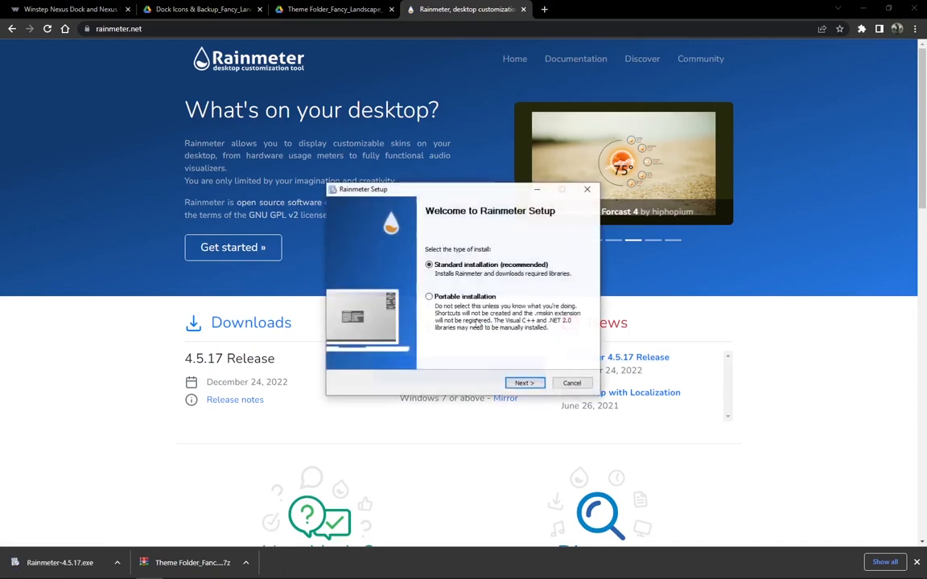
click(526, 384)
click(529, 383)
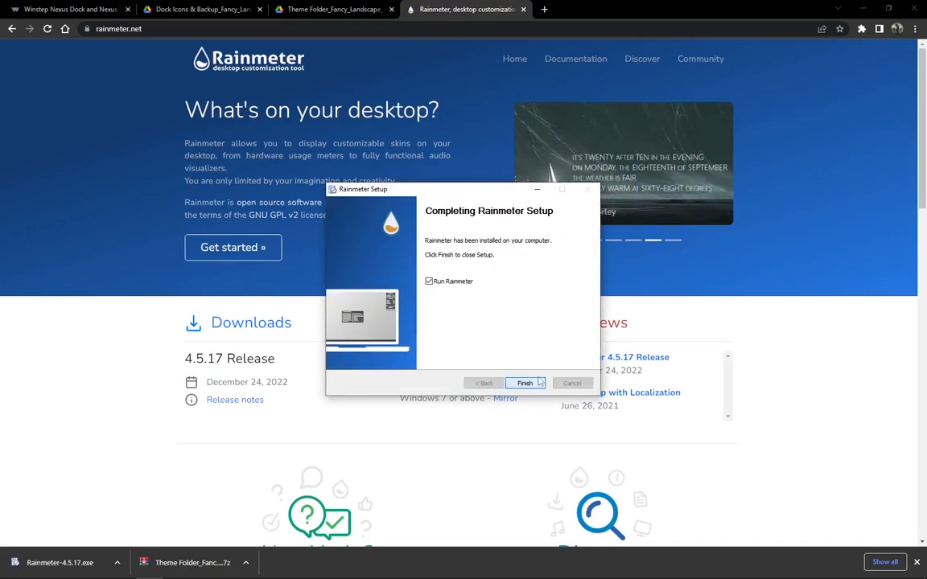
click(527, 382)
Show the desktop and unload the default Rainmeter welcome, disks, system and clock skins.
key(super+d)
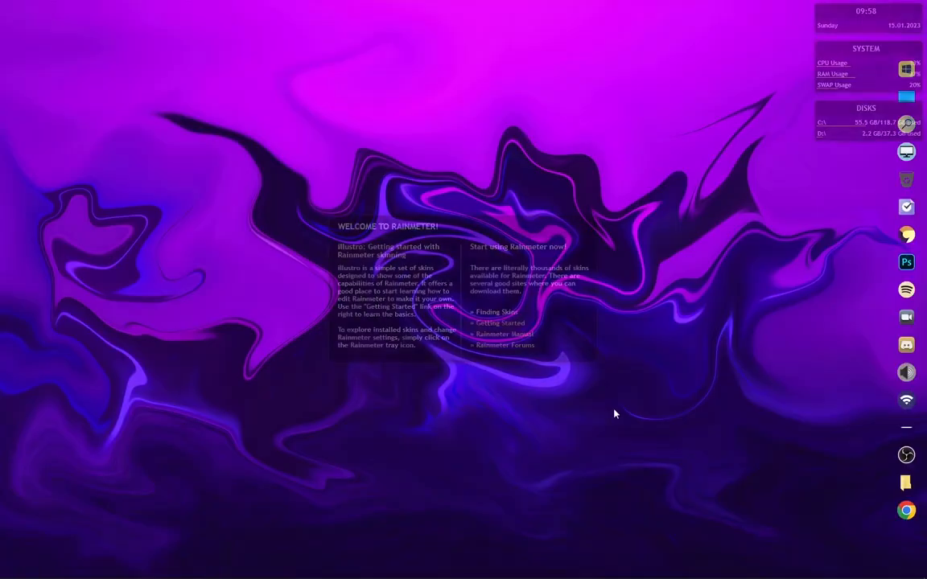
right_click(448, 312)
click(496, 432)
right_click(837, 124)
click(840, 245)
right_click(833, 82)
click(872, 204)
right_click(836, 25)
click(859, 150)
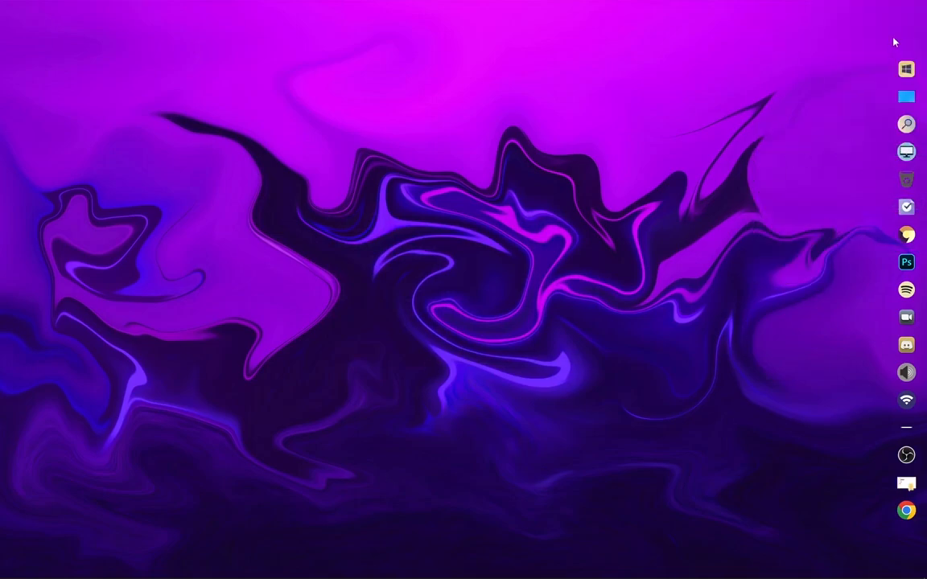
Open Wallpaper.png from the Theme Folder_Fancy_Landscape folder in Photos, set it as the desktop background and close the viewer.
click(68, 576)
double_click(197, 261)
right_click(160, 146)
click(137, 148)
double_click(136, 149)
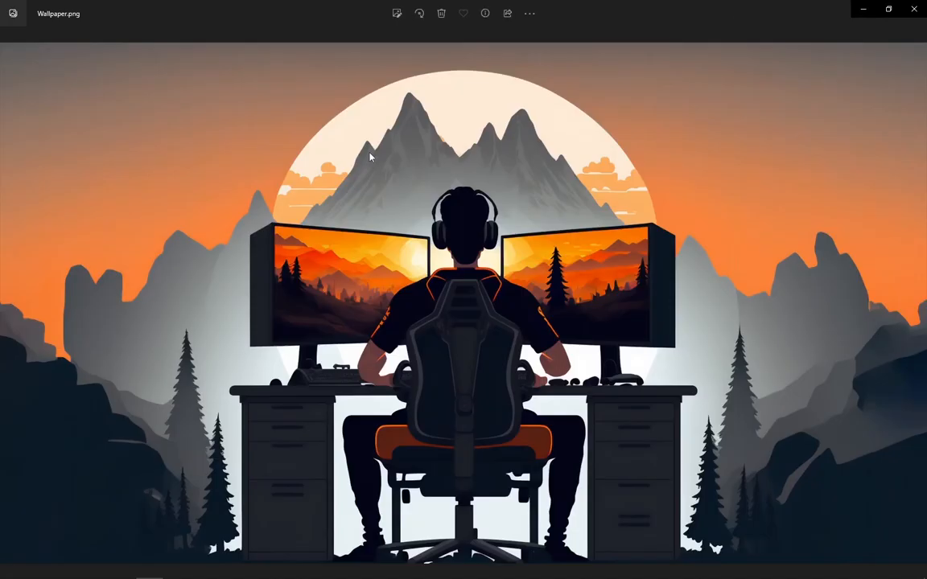
right_click(370, 154)
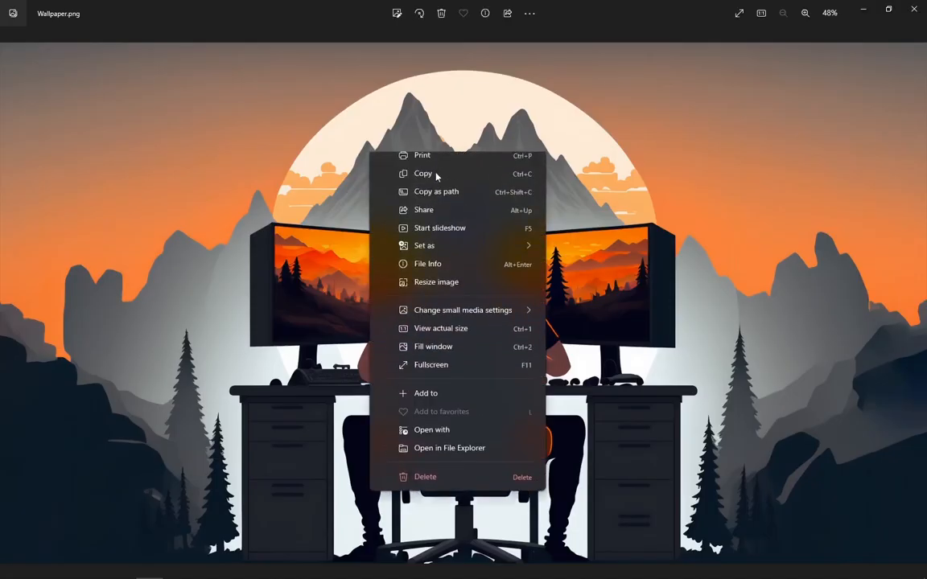
mouse_move(531, 275)
click(570, 297)
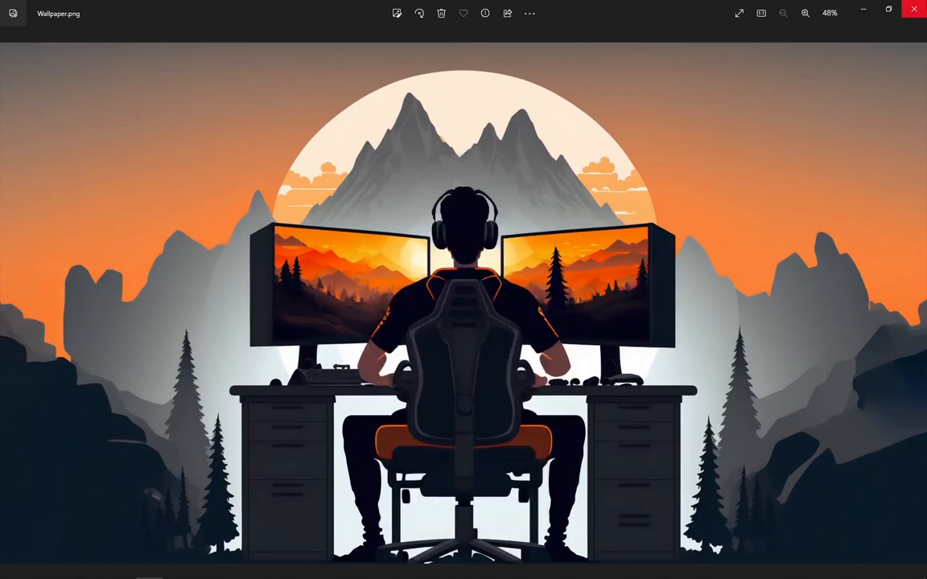
click(914, 9)
Copy the RetrOcOlOr and Urban folders into Documents\Rainmeter\Skins and close File Explorer.
drag(468, 120, 405, 137)
right_click(404, 135)
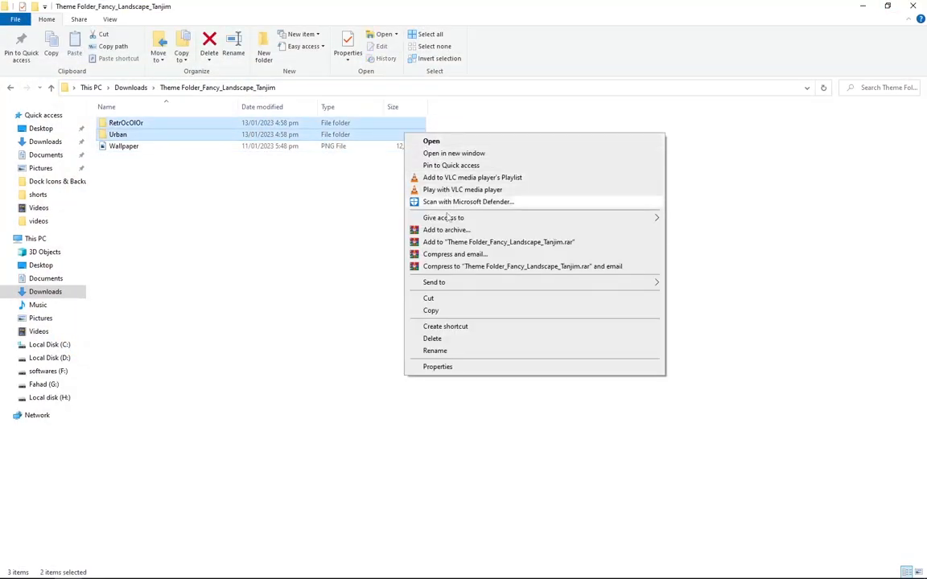
click(451, 311)
click(48, 154)
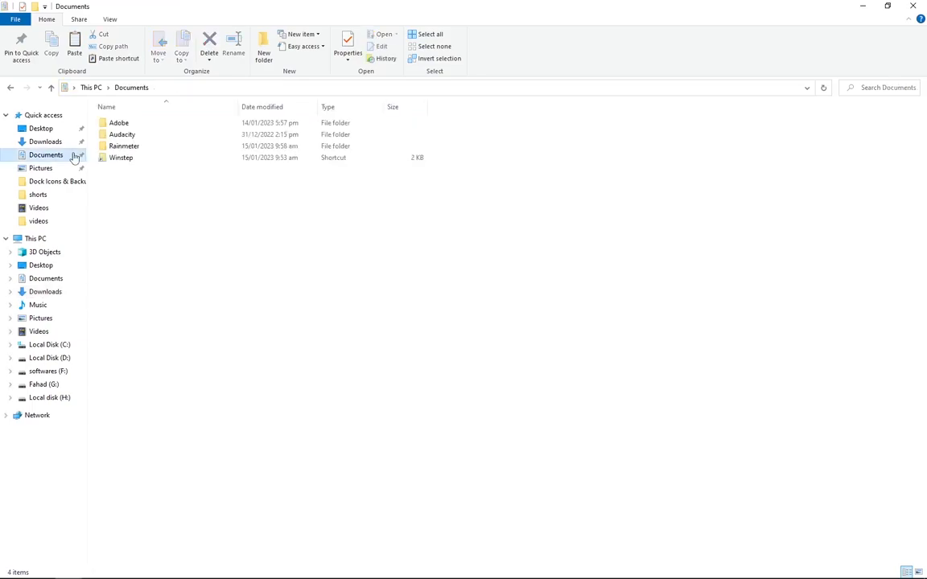
double_click(113, 145)
click(119, 127)
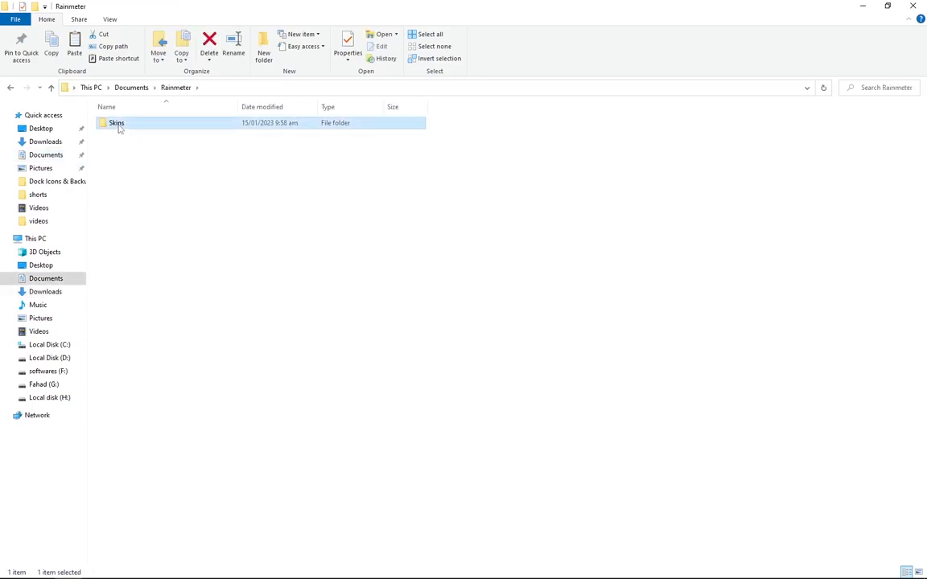
double_click(119, 127)
right_click(174, 176)
click(239, 253)
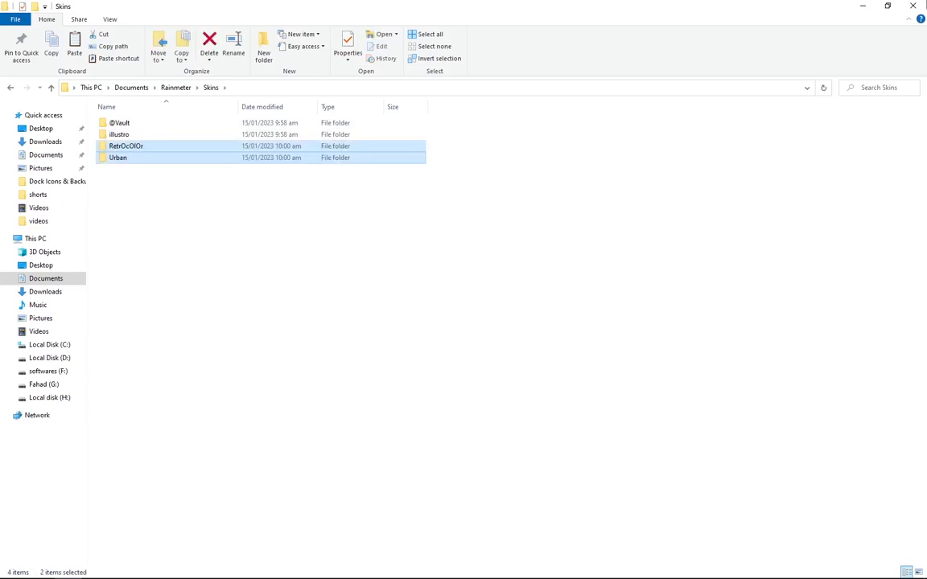
click(912, 5)
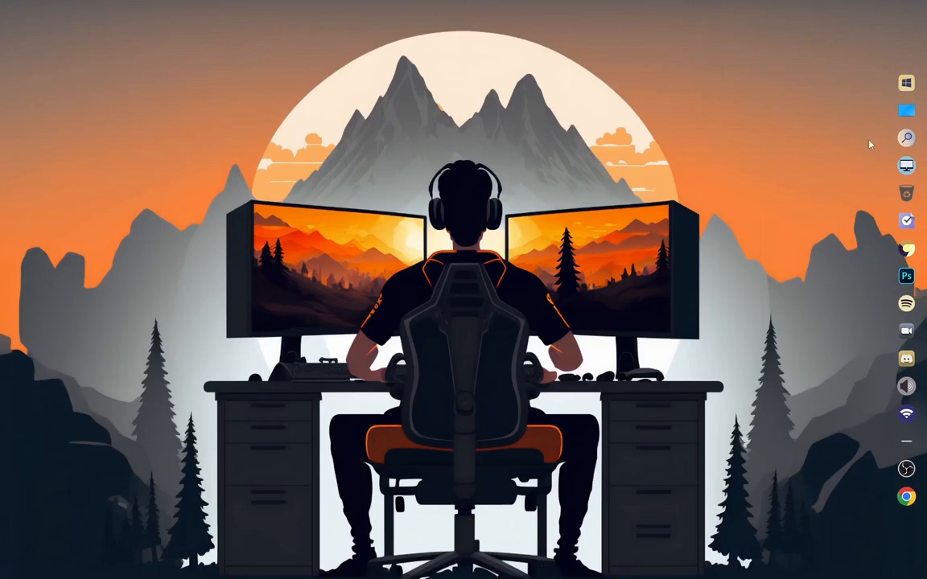
Reveal the taskbar, open the Manage Rainmeter window and refresh all skins.
click(902, 113)
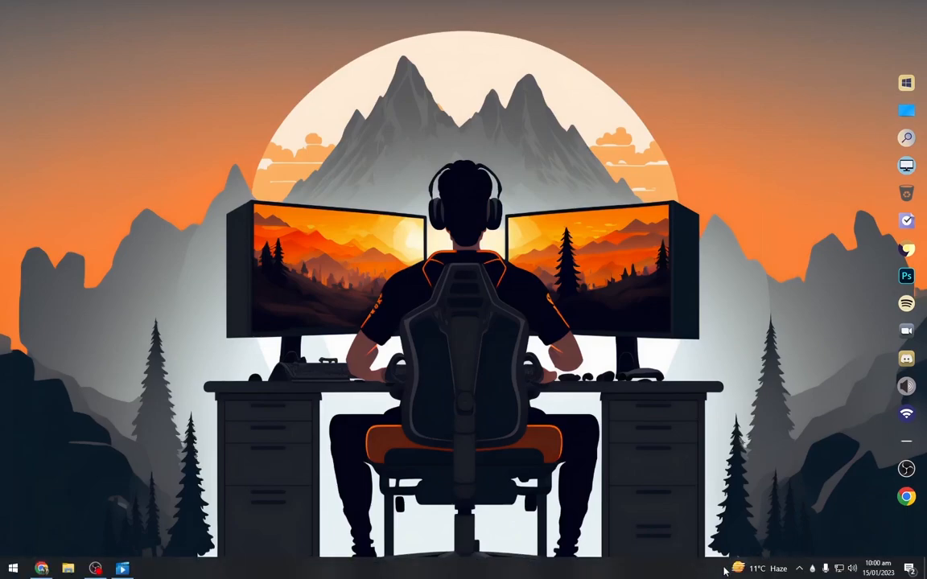
click(813, 569)
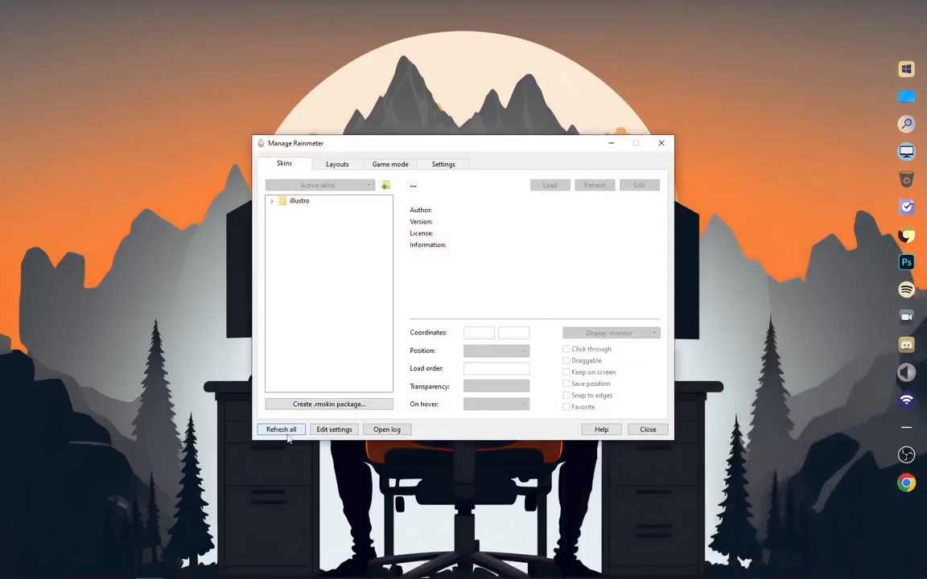
click(281, 429)
Load the RetrOcOlOr Time and Date.ini skin and set its position to On desktop.
click(271, 211)
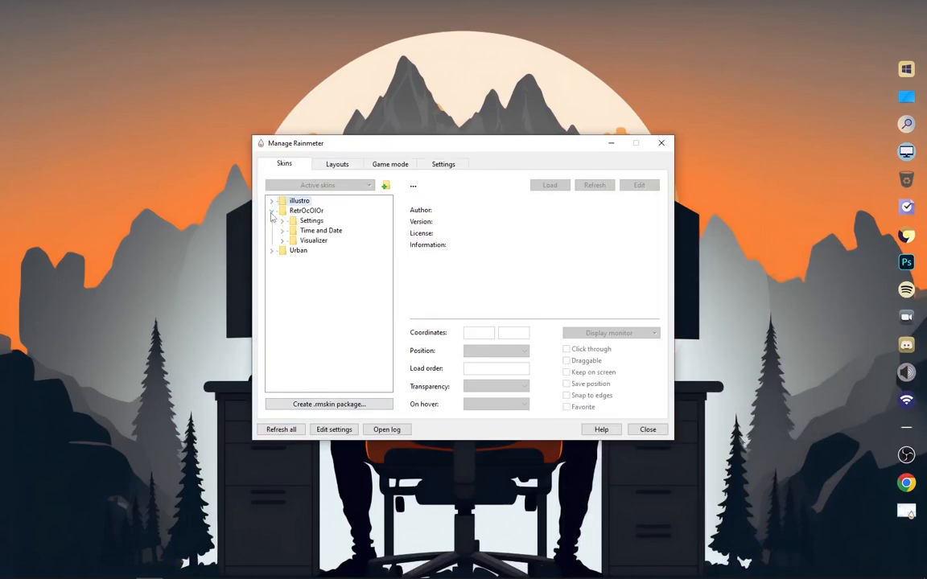
click(295, 232)
click(283, 231)
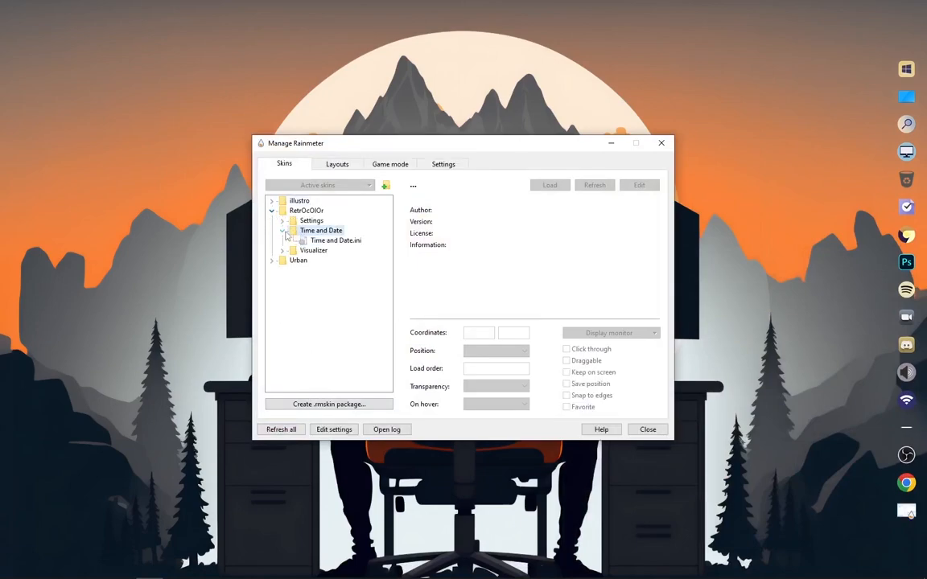
double_click(326, 241)
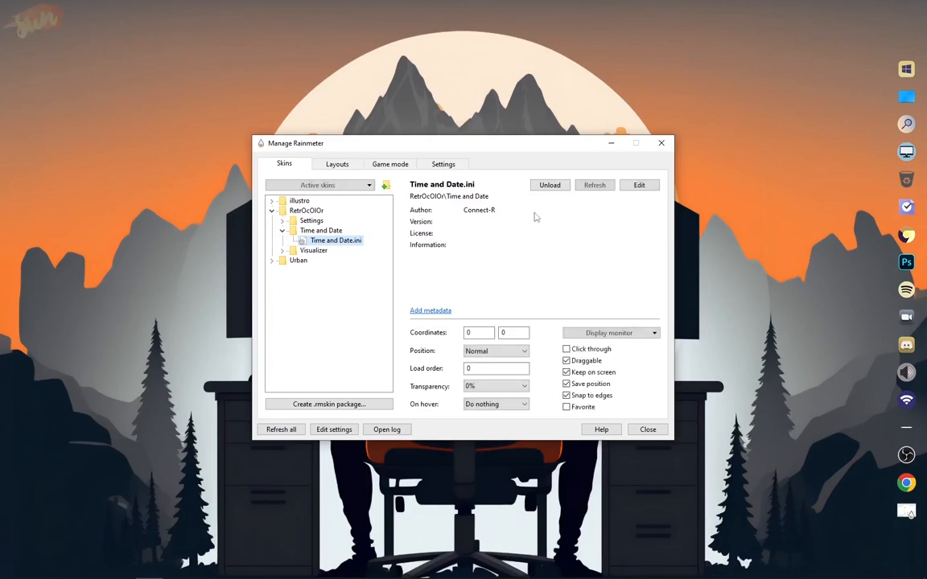
click(494, 351)
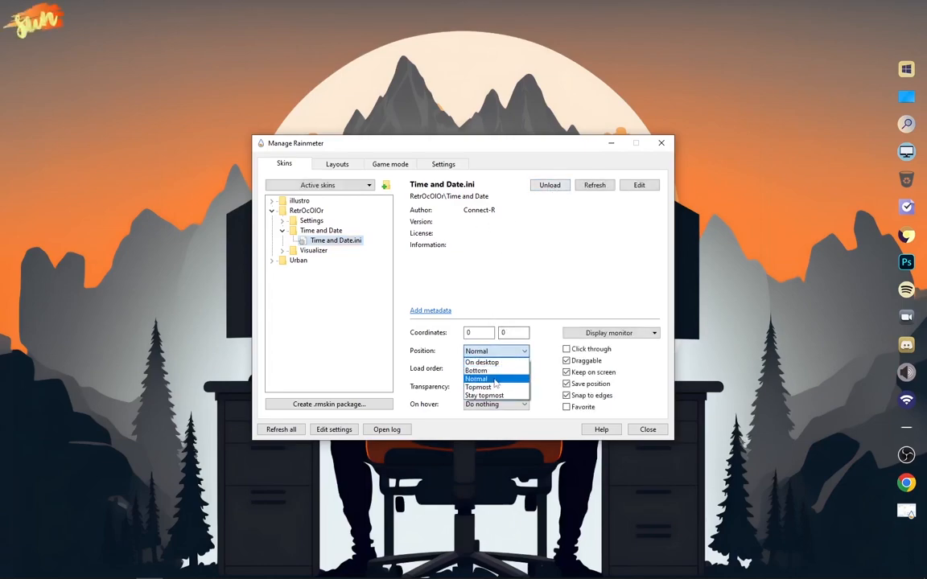
click(498, 363)
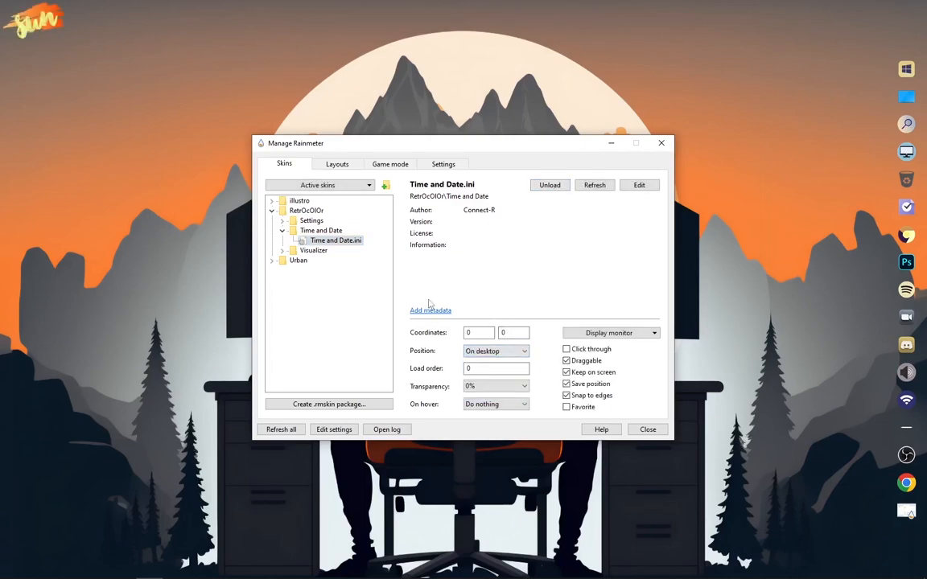
Load the RetrOcOlOr Visualizer.ini skin and set its position to On desktop.
double_click(302, 251)
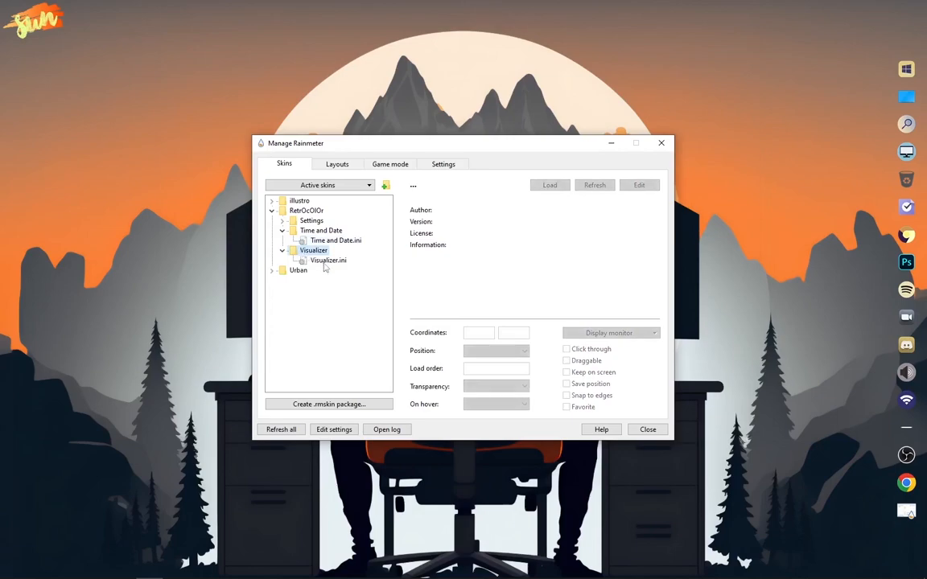
double_click(326, 261)
click(500, 351)
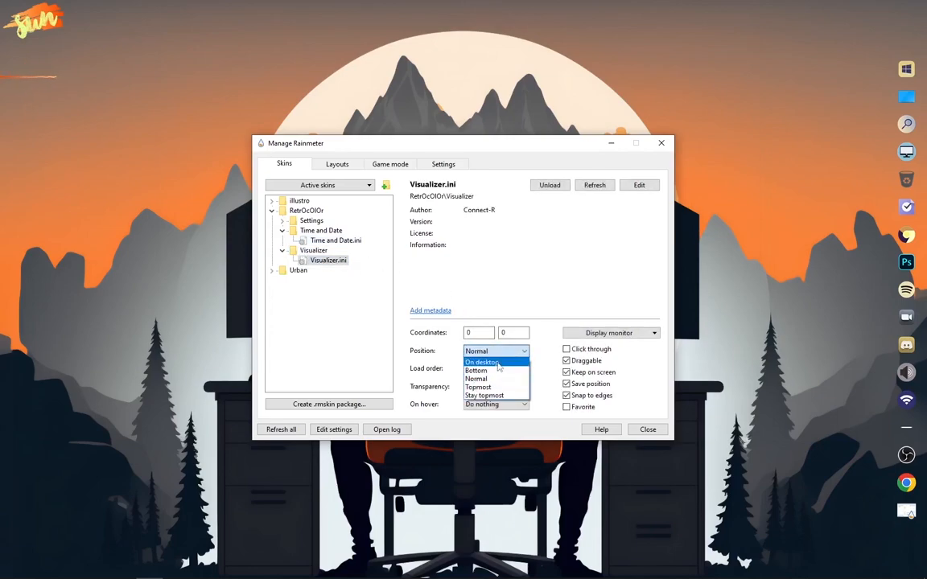
click(499, 364)
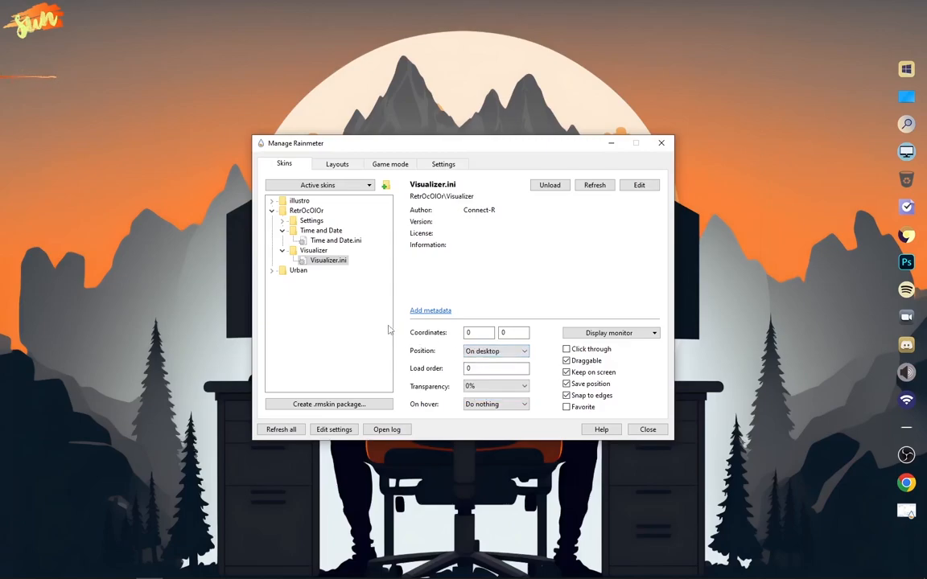
Load the Urban Clock.ini skin, set its position to On desktop and close the Manage Rainmeter window.
double_click(297, 270)
click(319, 291)
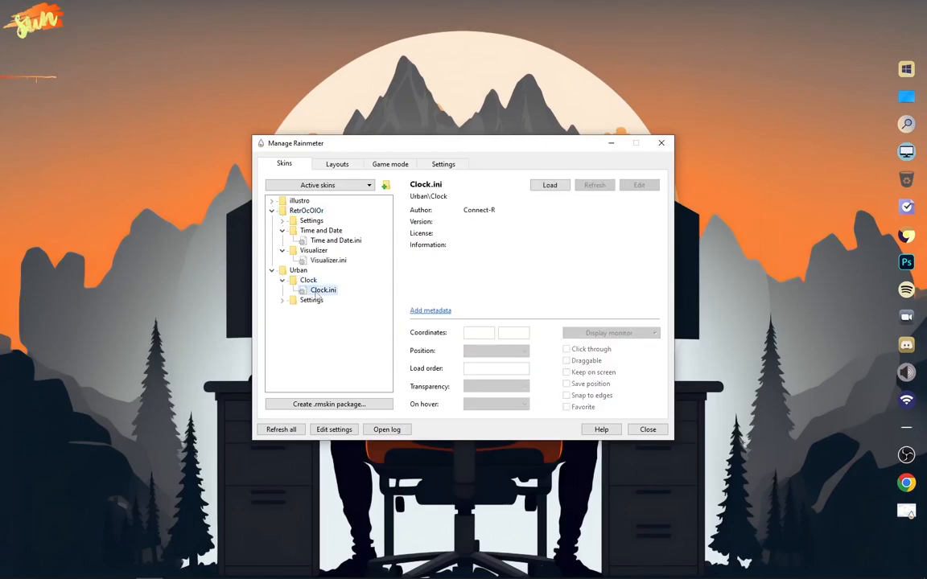
click(505, 351)
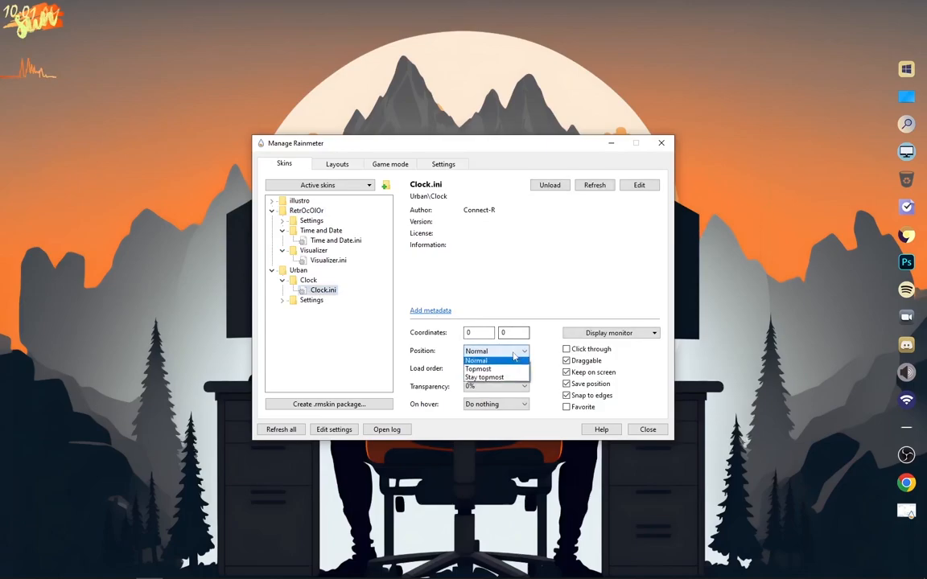
click(505, 367)
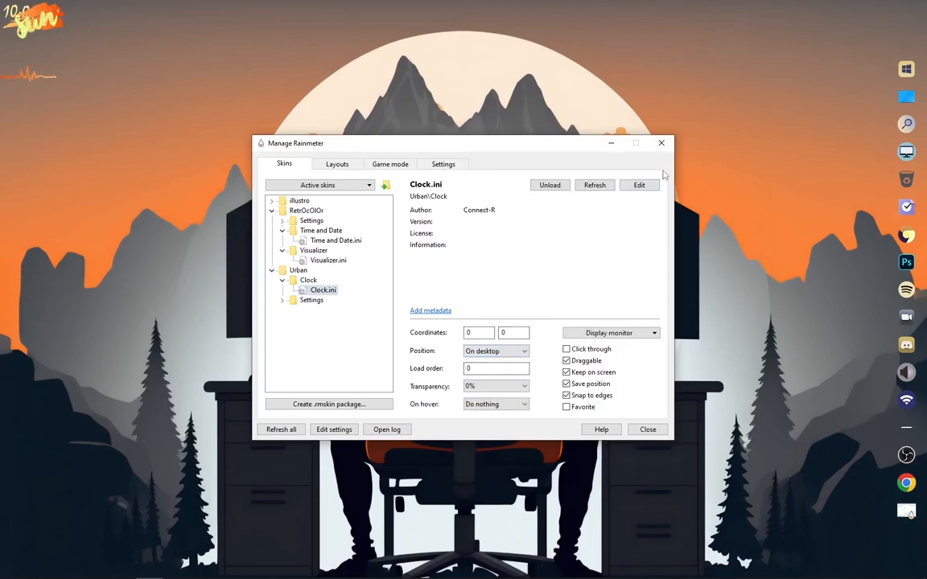
click(661, 143)
Place the day skin on the wallpaper's right-hand monitor, and the visualizer with the clock above it on the left-hand monitor.
drag(24, 18, 590, 248)
drag(29, 7, 339, 220)
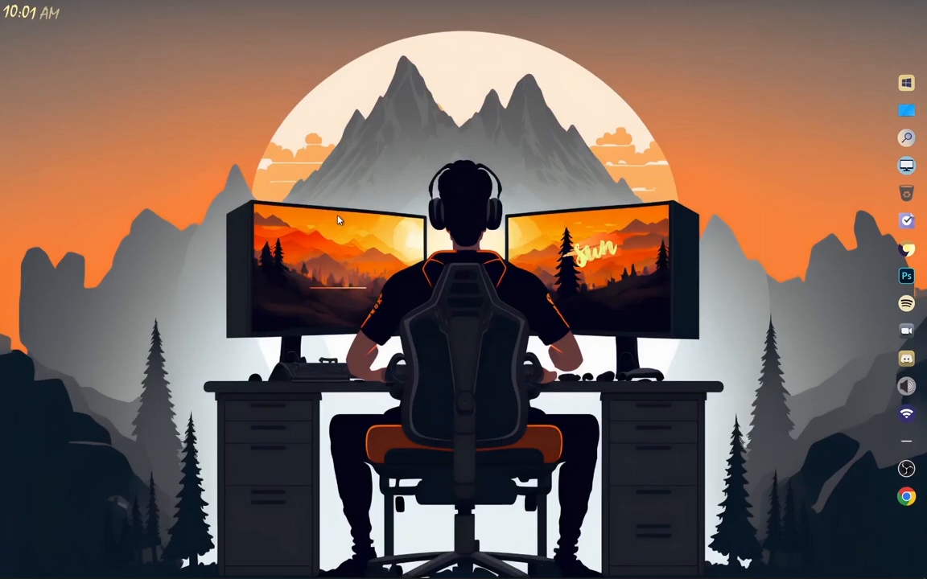
drag(31, 12, 335, 254)
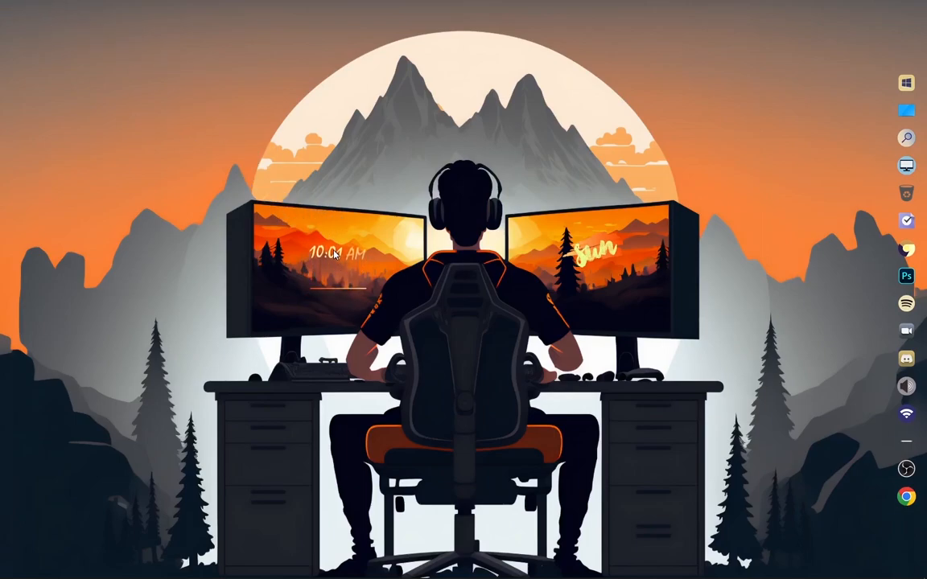